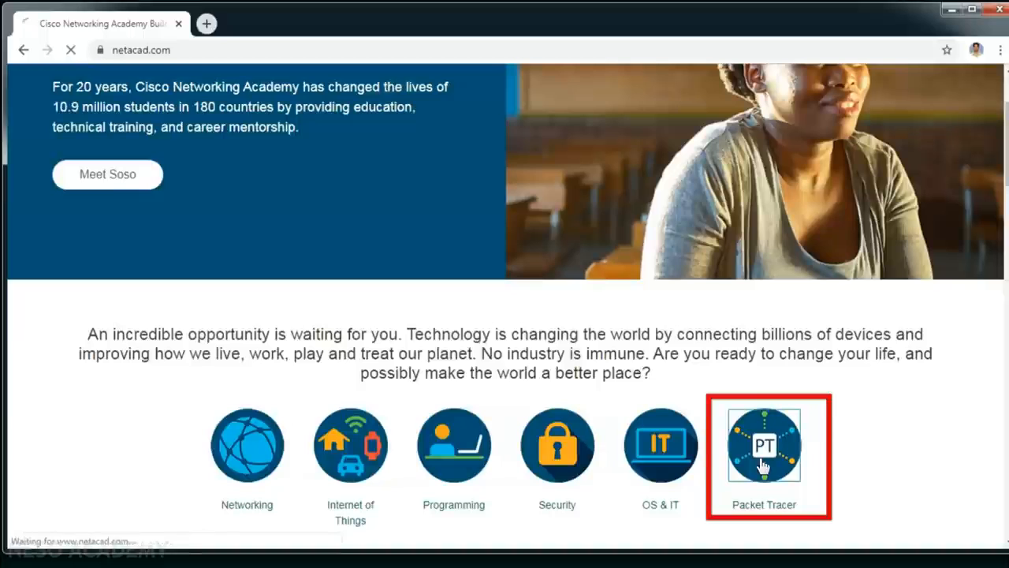
Open the English self-enrollment page for the Introduction to Packet Tracer course from the Packet Tracer download section
{"action": "scroll", "coordinate": [763, 465], "scroll_direction": "down", "scroll_amount": 3}
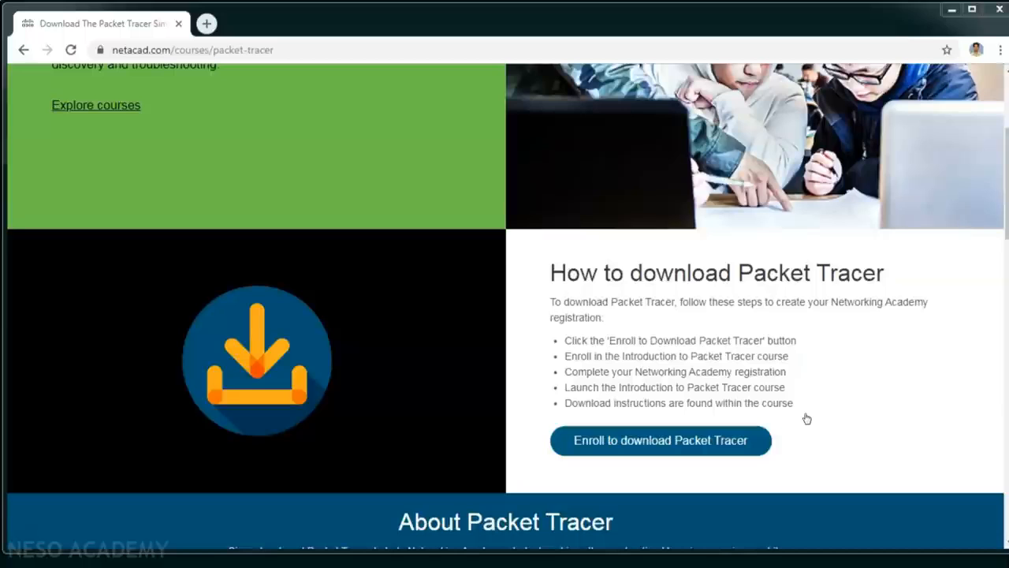
{"action": "left_click", "coordinate": [685, 451]}
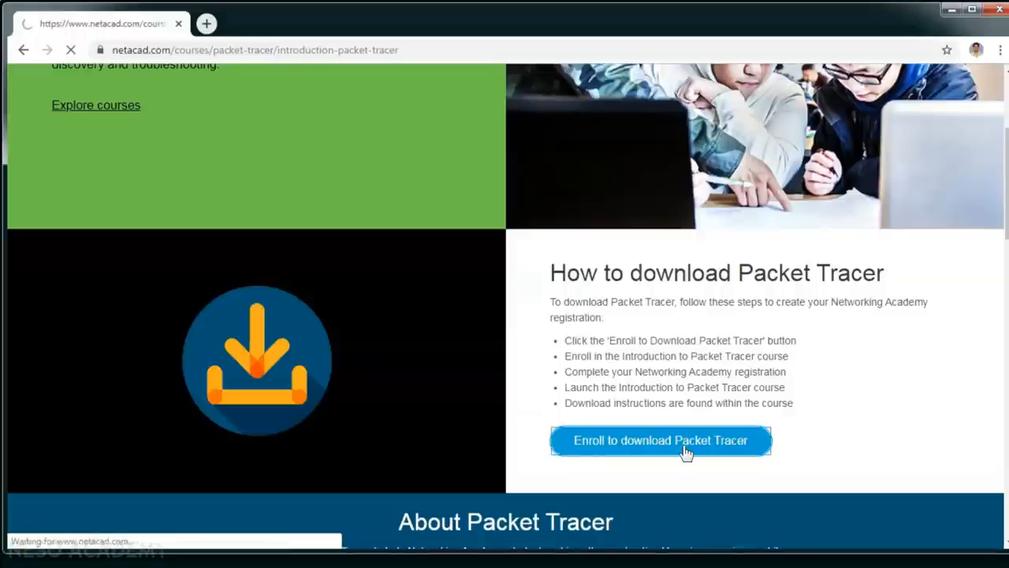
{"action": "scroll", "coordinate": [685, 453], "scroll_direction": "down", "scroll_amount": 3}
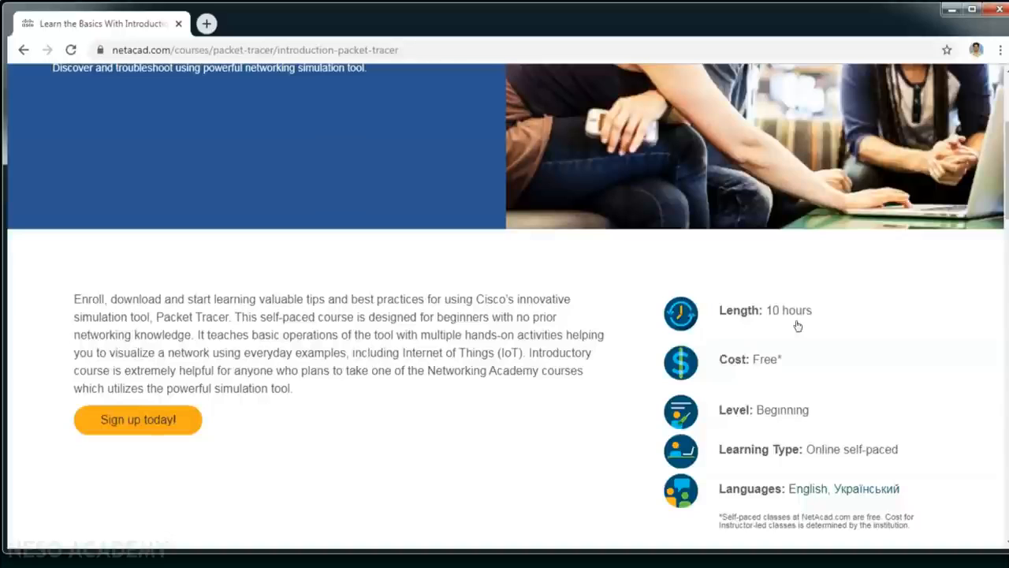
{"action": "scroll", "coordinate": [798, 325], "scroll_direction": "down", "scroll_amount": 1}
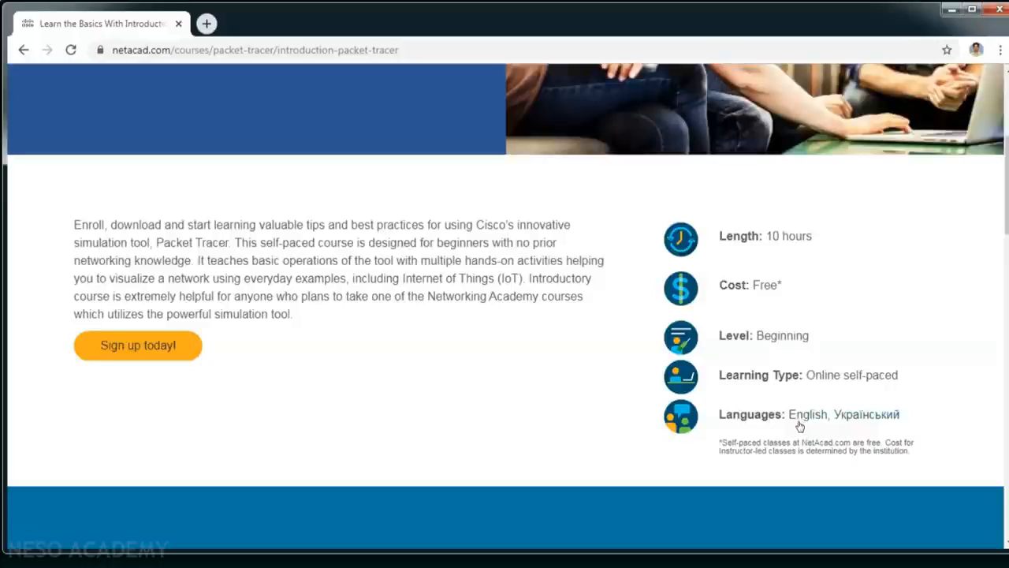
{"action": "left_click", "coordinate": [167, 350]}
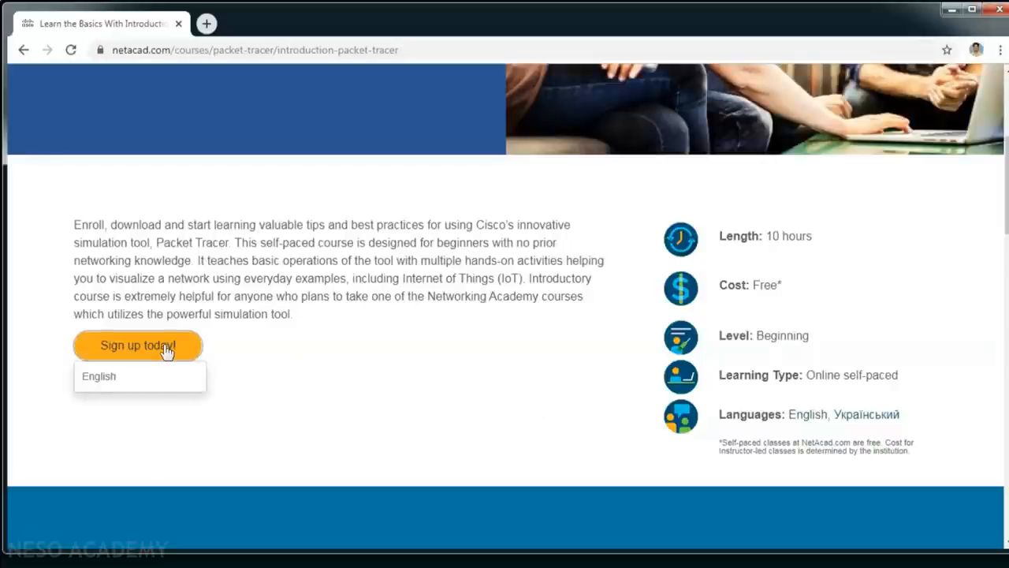
{"action": "left_click", "coordinate": [107, 378]}
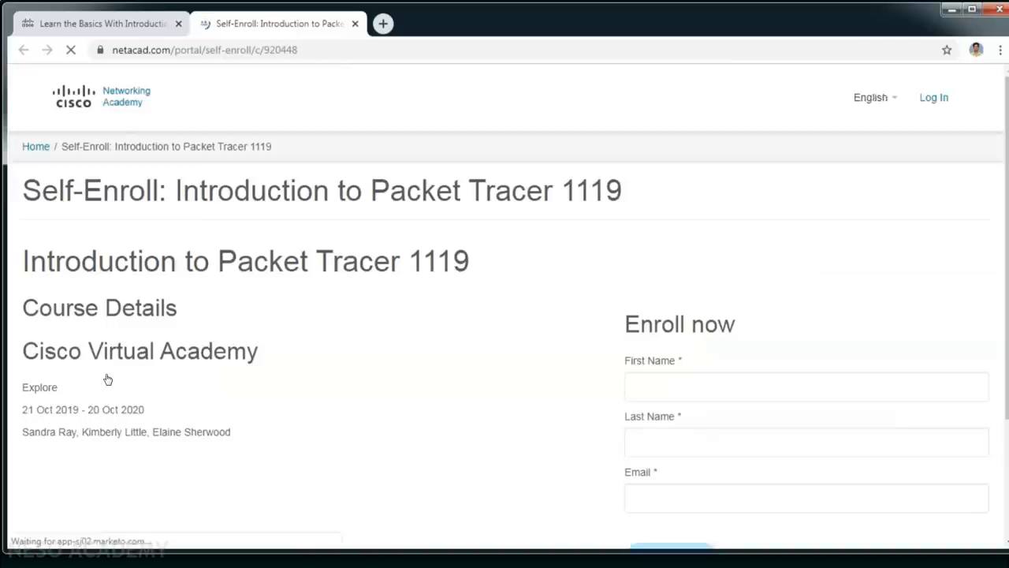
Examine the First Name, Last Name and Email fields and the submission option of the course enrollment form
{"action": "scroll", "coordinate": [387, 382], "scroll_direction": "down", "scroll_amount": 1}
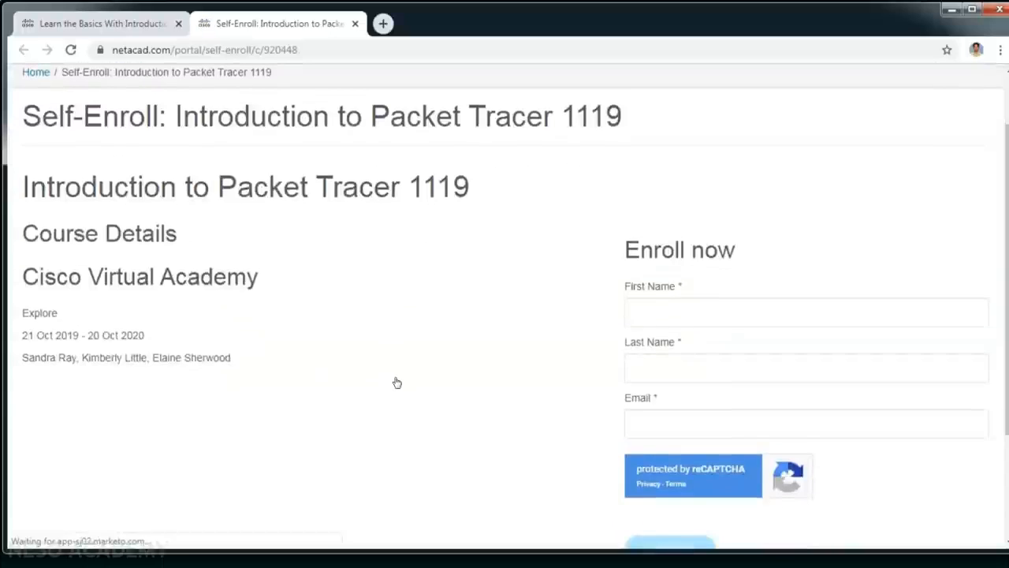
{"action": "left_click", "coordinate": [626, 324]}
{"action": "left_click", "coordinate": [657, 375]}
{"action": "left_click", "coordinate": [529, 375]}
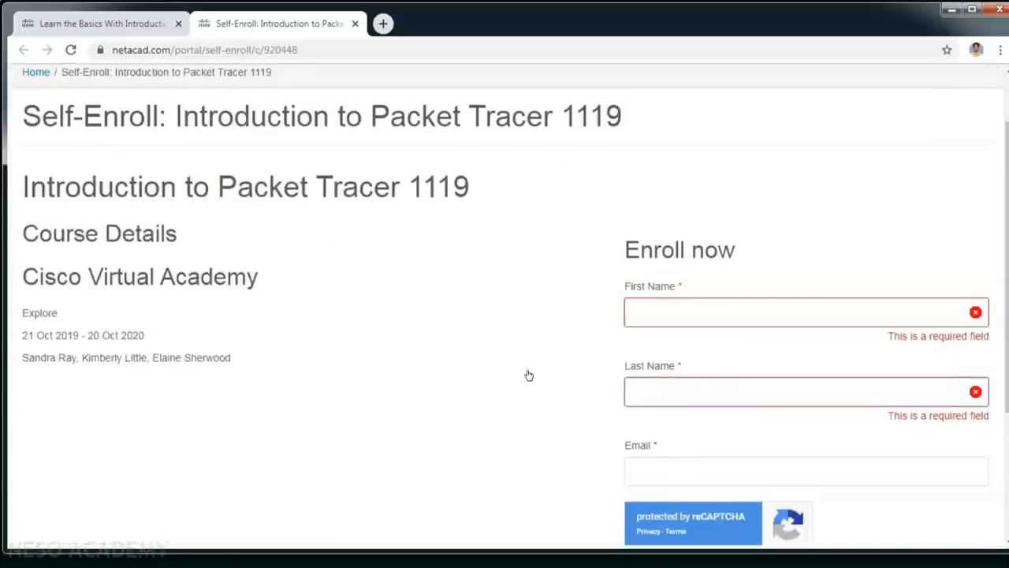
{"action": "scroll", "coordinate": [529, 376], "scroll_direction": "down", "scroll_amount": 1}
{"action": "scroll", "coordinate": [529, 375], "scroll_direction": "down", "scroll_amount": 1}
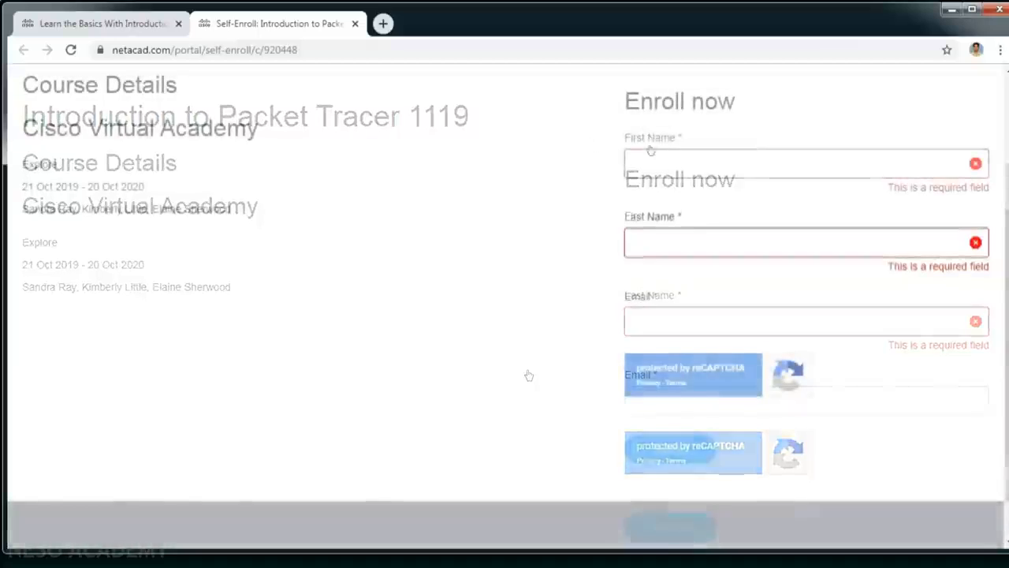
{"action": "left_click", "coordinate": [640, 314]}
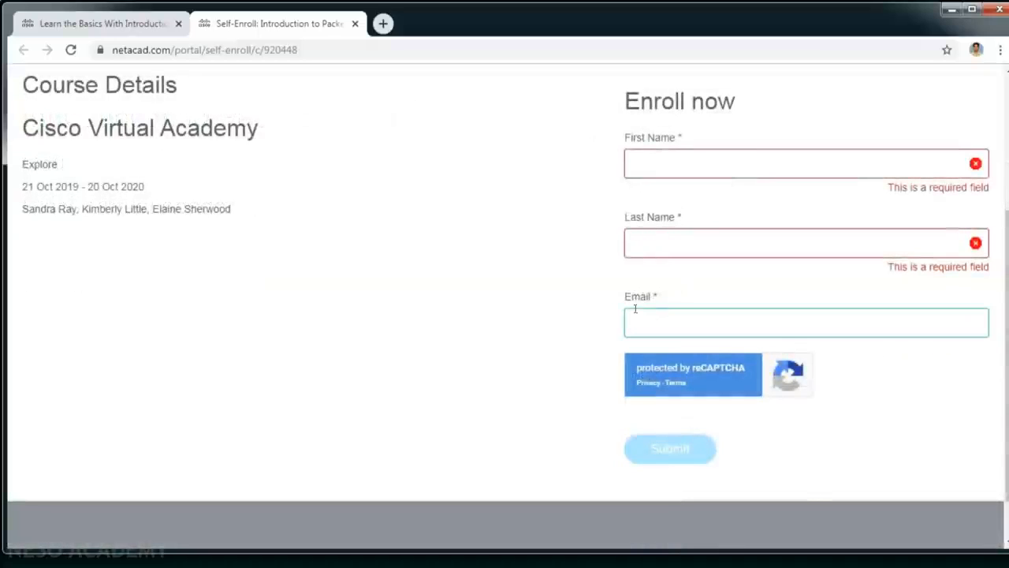
{"action": "left_click", "coordinate": [666, 457]}
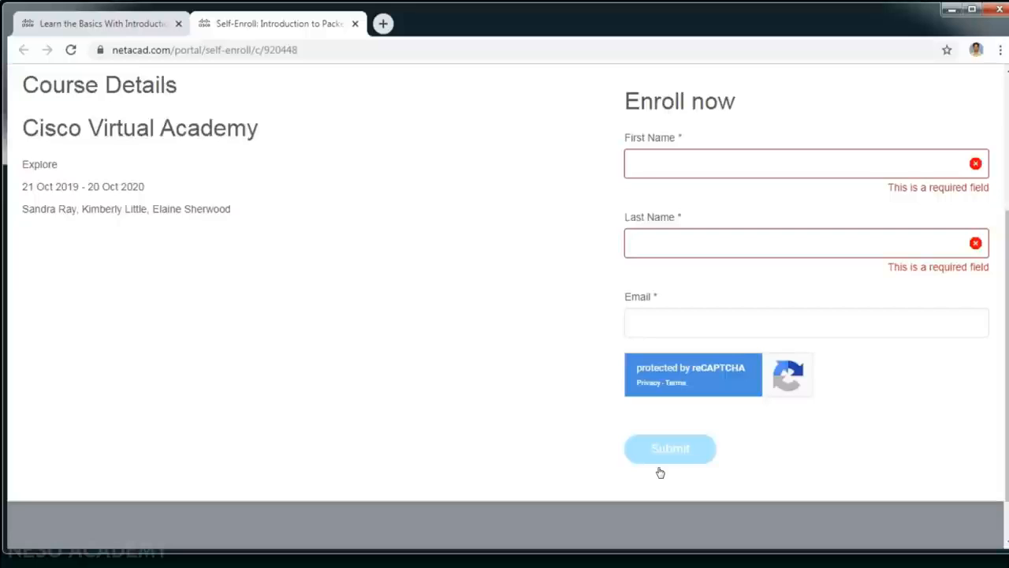
Search the installed programs for "cisco", launch Cisco Packet Tracer Student and maximize its window
{"action": "key", "text": "super"}
{"action": "type", "text": "cisco"}
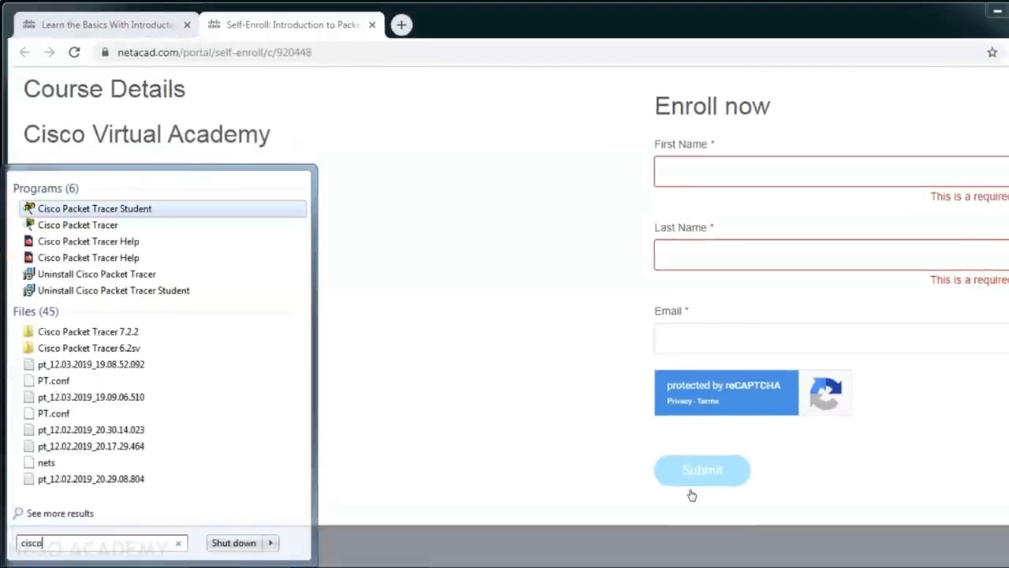
{"action": "left_click", "coordinate": [112, 208]}
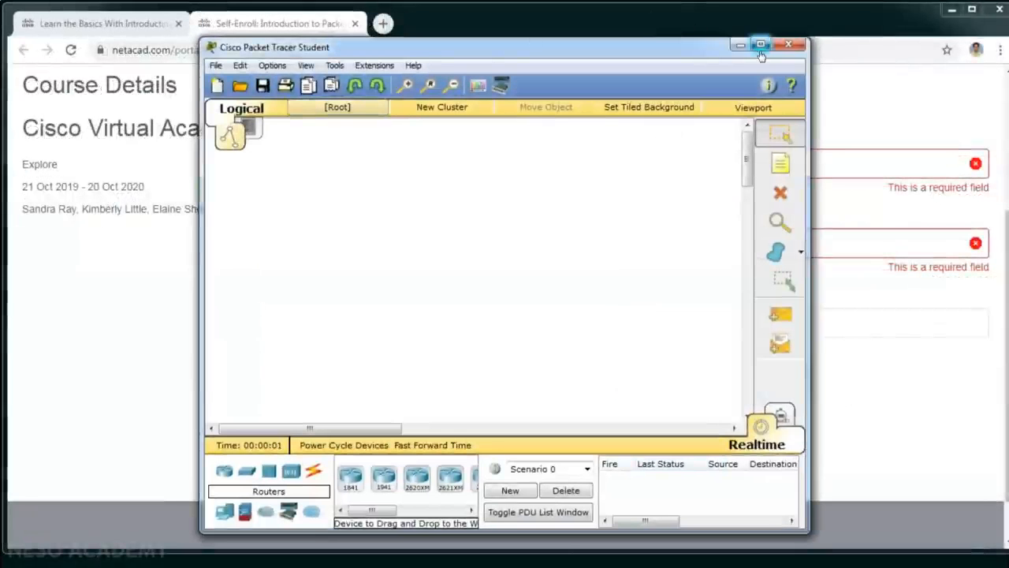
{"action": "left_click", "coordinate": [760, 46]}
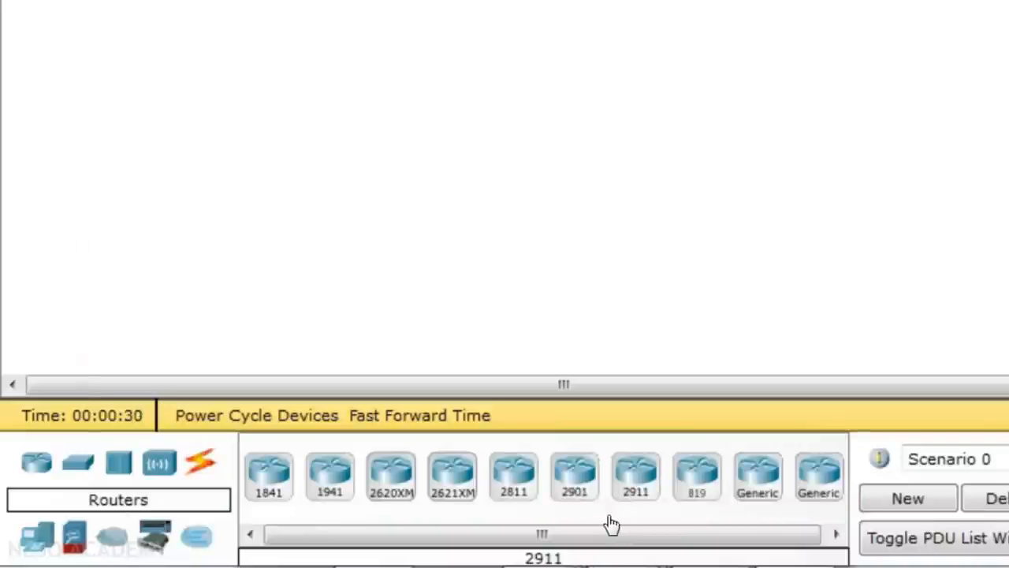
Look through the available switches, hubs, wireless devices, connections, end devices and security devices
{"action": "left_click", "coordinate": [77, 466]}
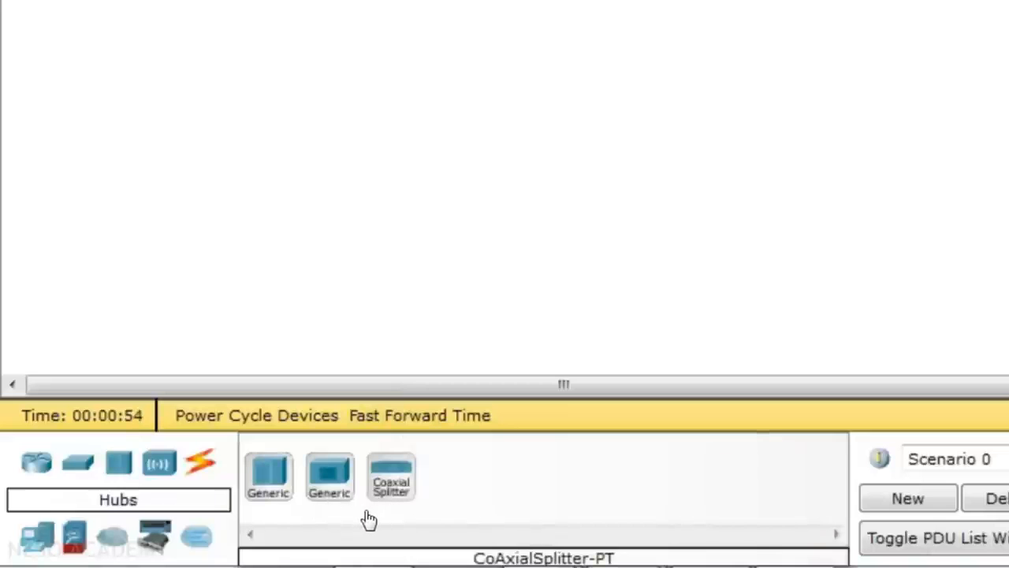
{"action": "left_click", "coordinate": [160, 465]}
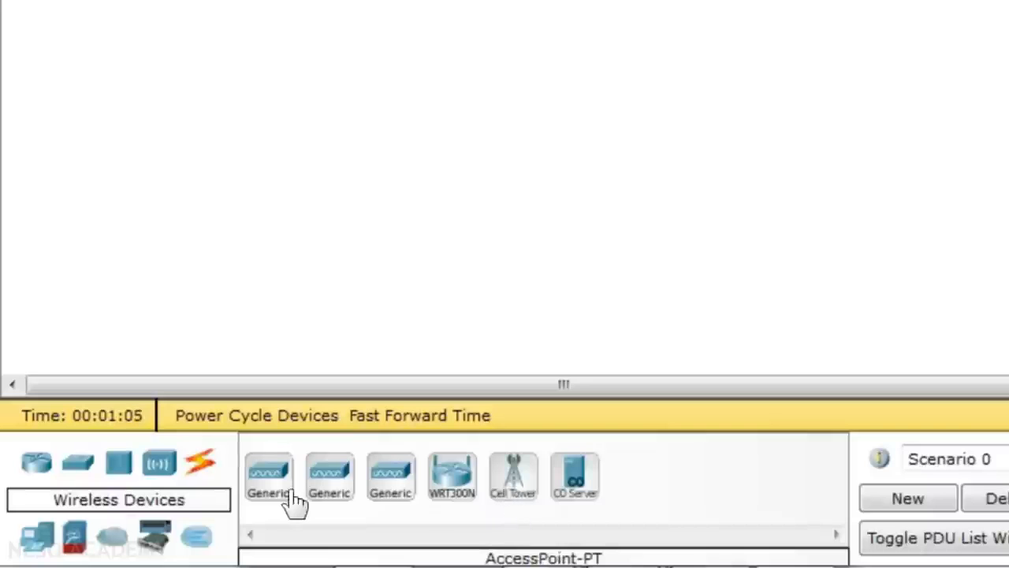
{"action": "left_click", "coordinate": [204, 469]}
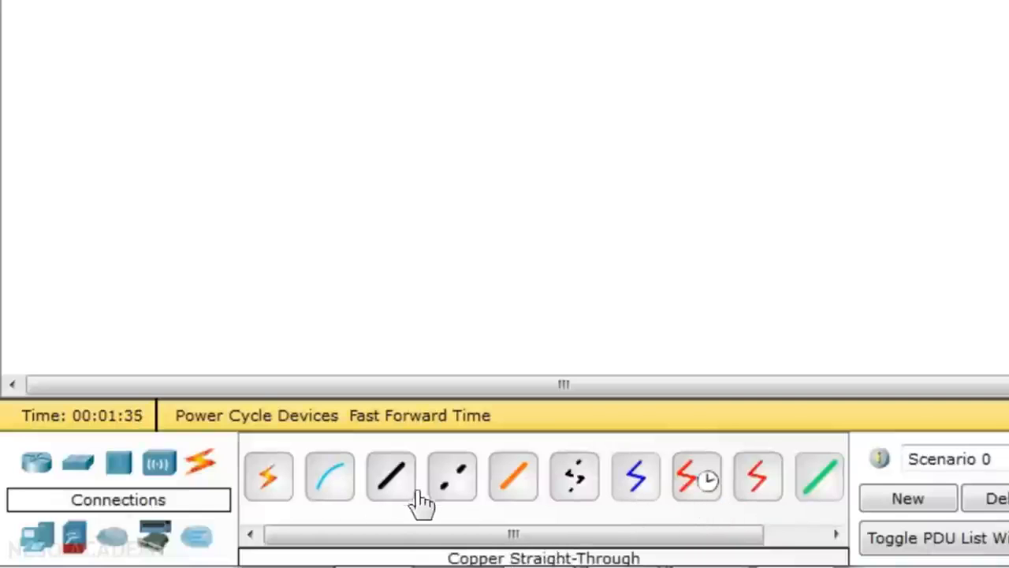
{"action": "left_click", "coordinate": [36, 537]}
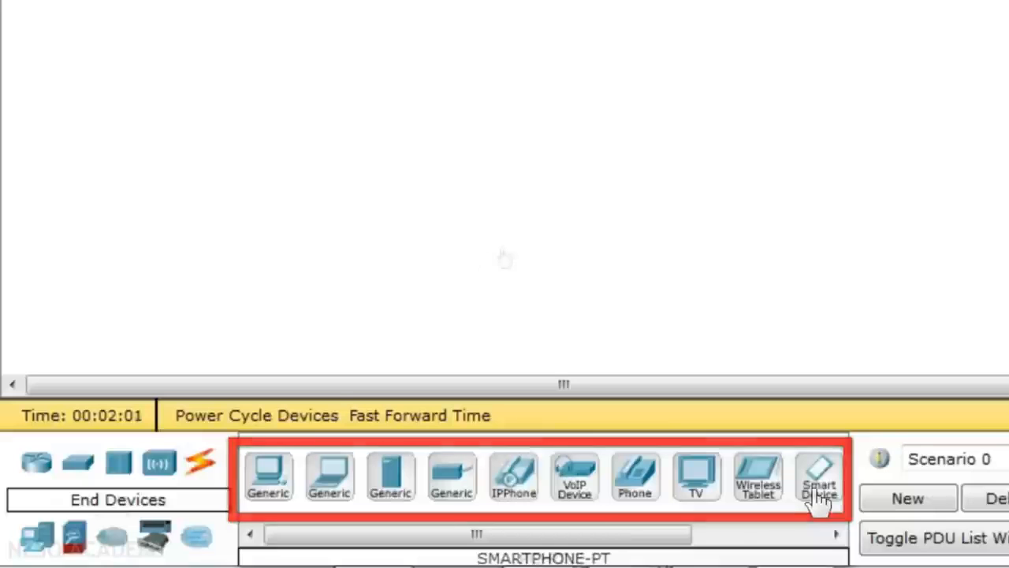
{"action": "left_click", "coordinate": [73, 542]}
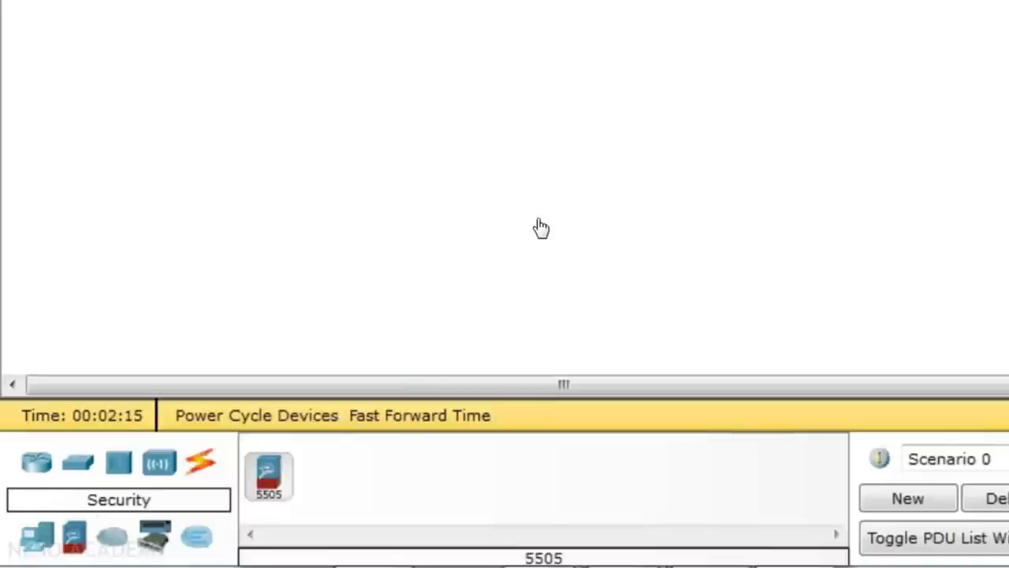
Place two generic PCs (PC-PT) from the end devices side by side in the logical workspace
{"action": "left_click", "coordinate": [34, 544]}
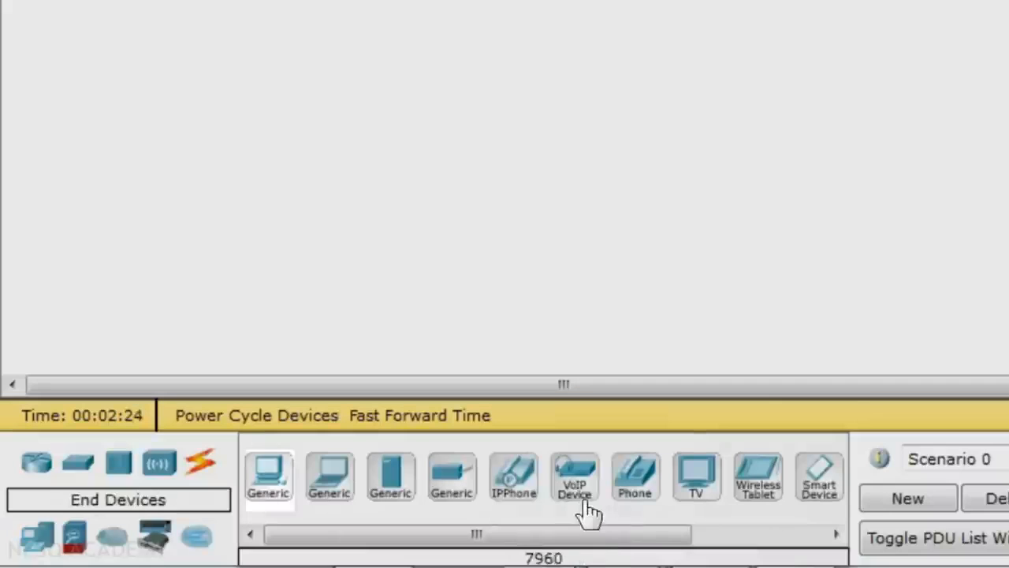
{"action": "left_click", "coordinate": [268, 489]}
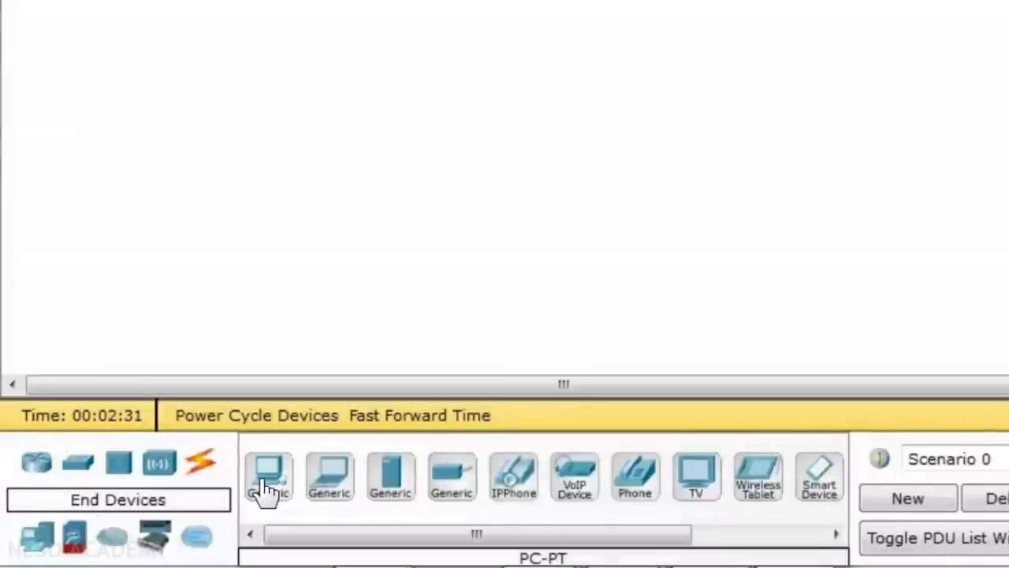
{"action": "left_click", "coordinate": [268, 489]}
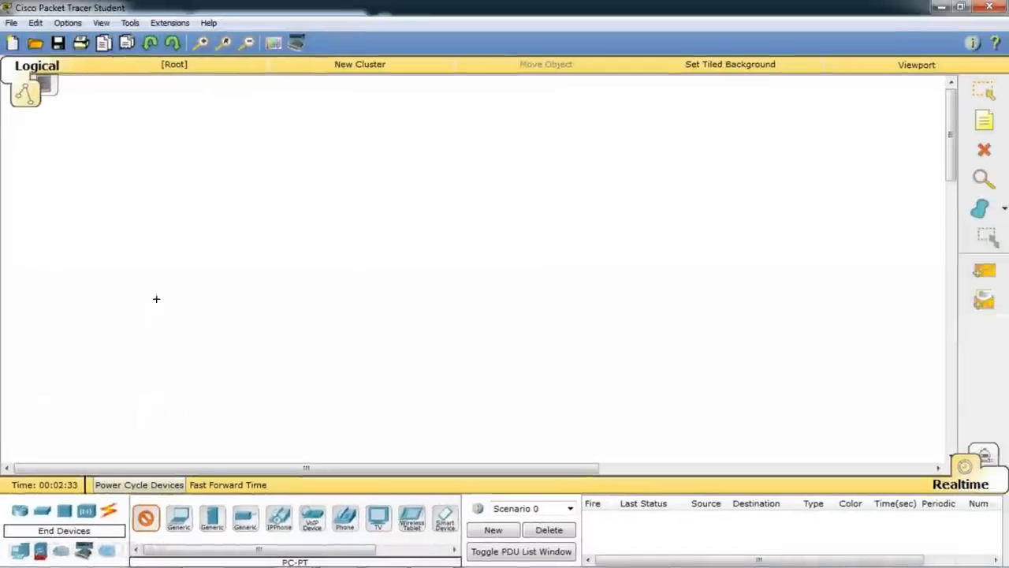
{"action": "left_click", "coordinate": [326, 13]}
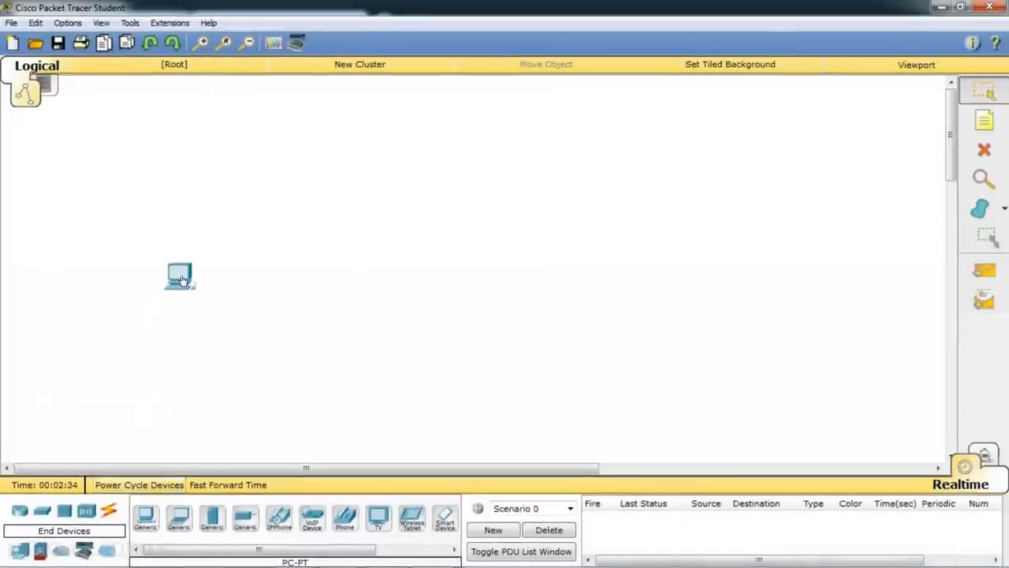
{"action": "left_click", "coordinate": [145, 520]}
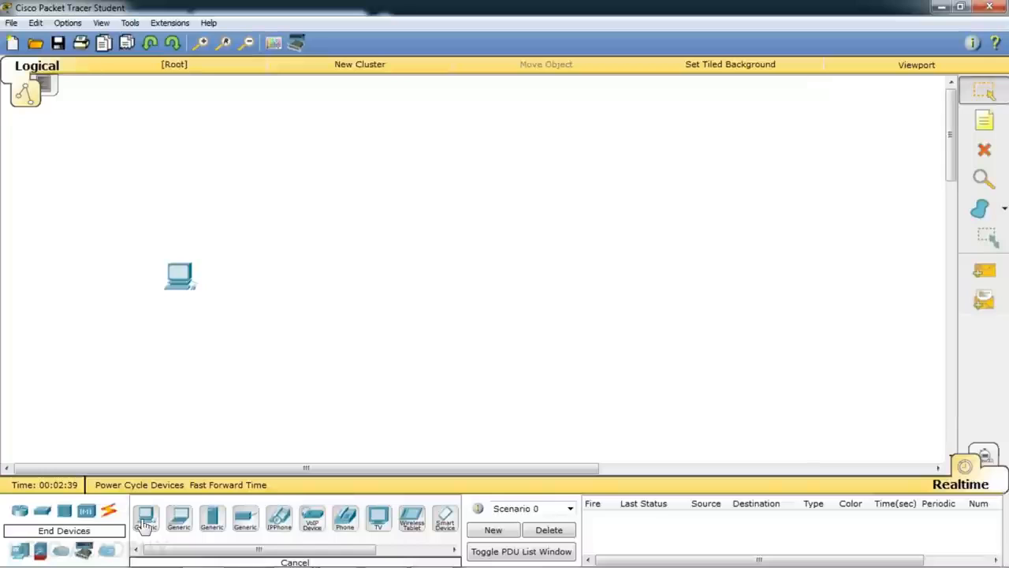
{"action": "left_click", "coordinate": [387, 273]}
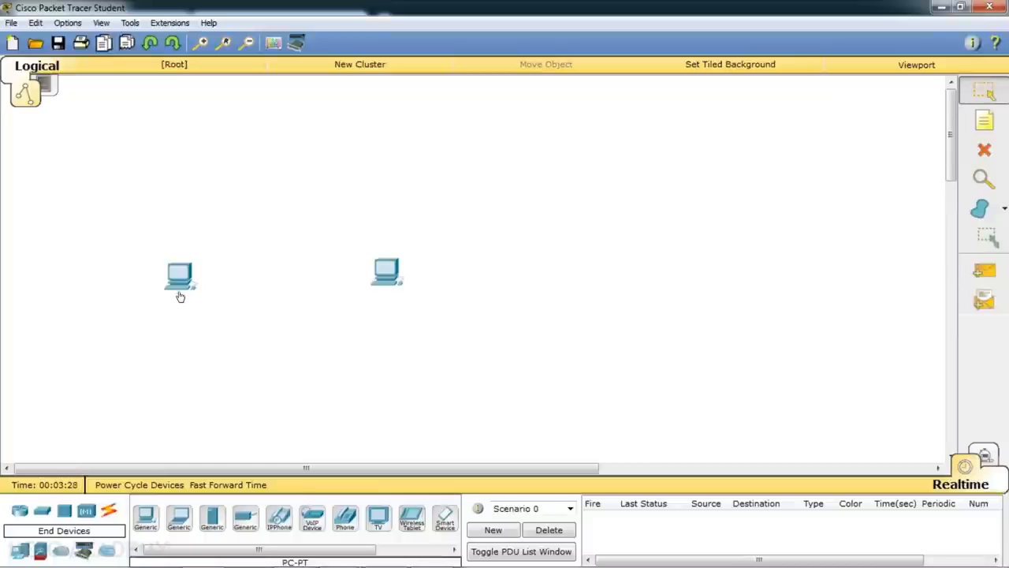
Connect the two PCs with a copper cross-over cable, using the FastEthernet0 port on each
{"action": "mouse_move", "coordinate": [387, 305]}
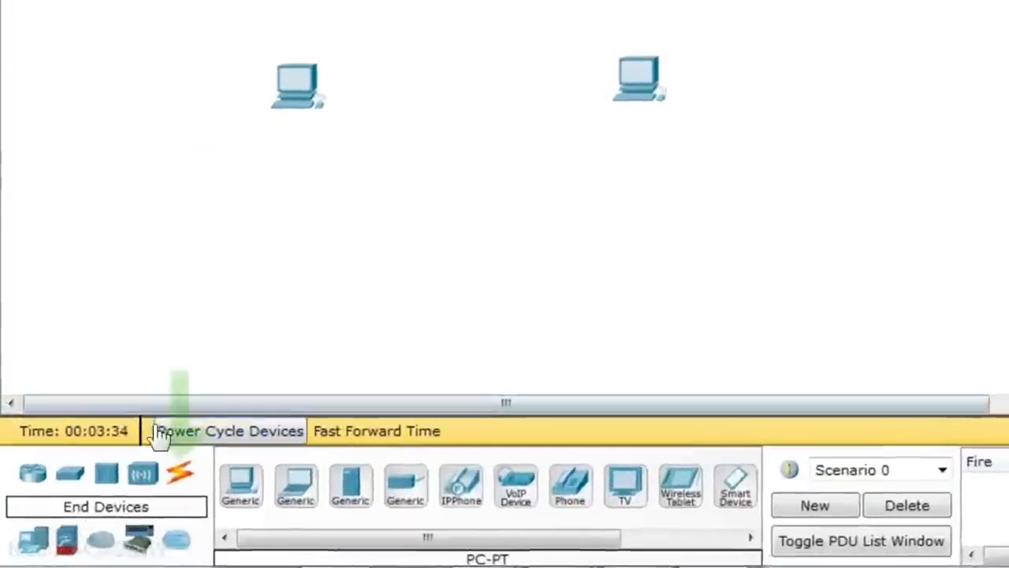
{"action": "left_click", "coordinate": [189, 472]}
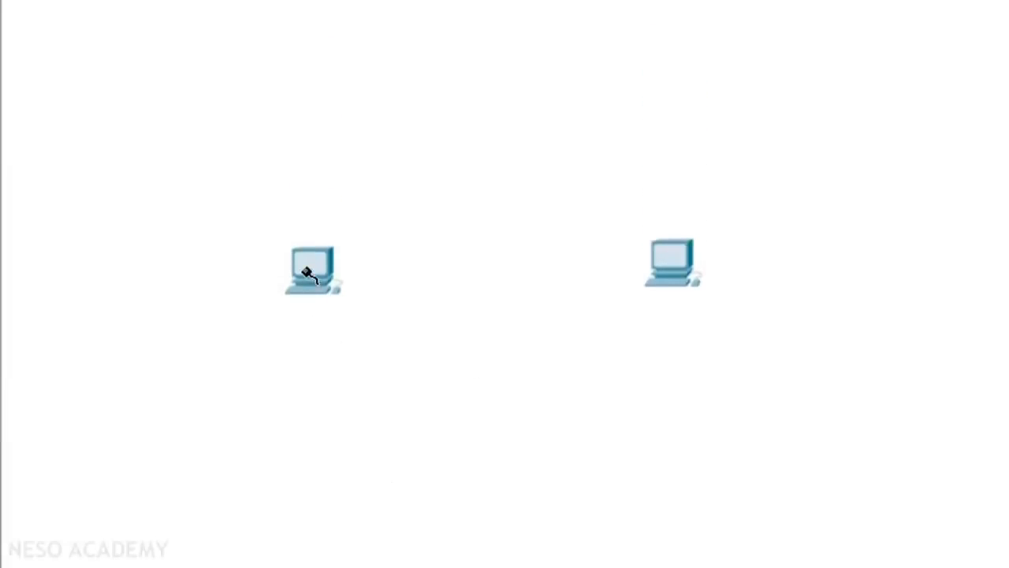
{"action": "mouse_move", "coordinate": [308, 273]}
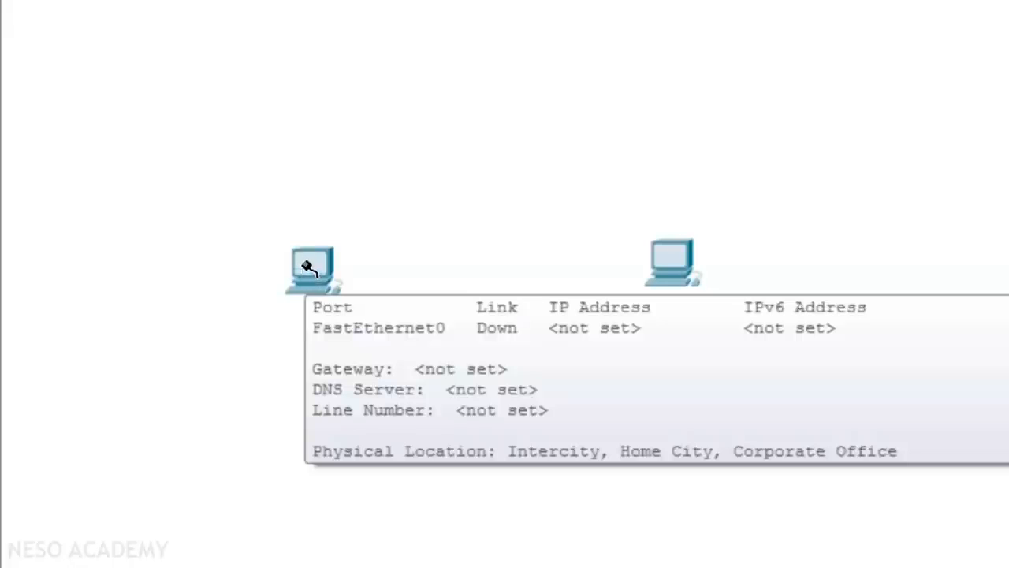
{"action": "left_click", "coordinate": [309, 269]}
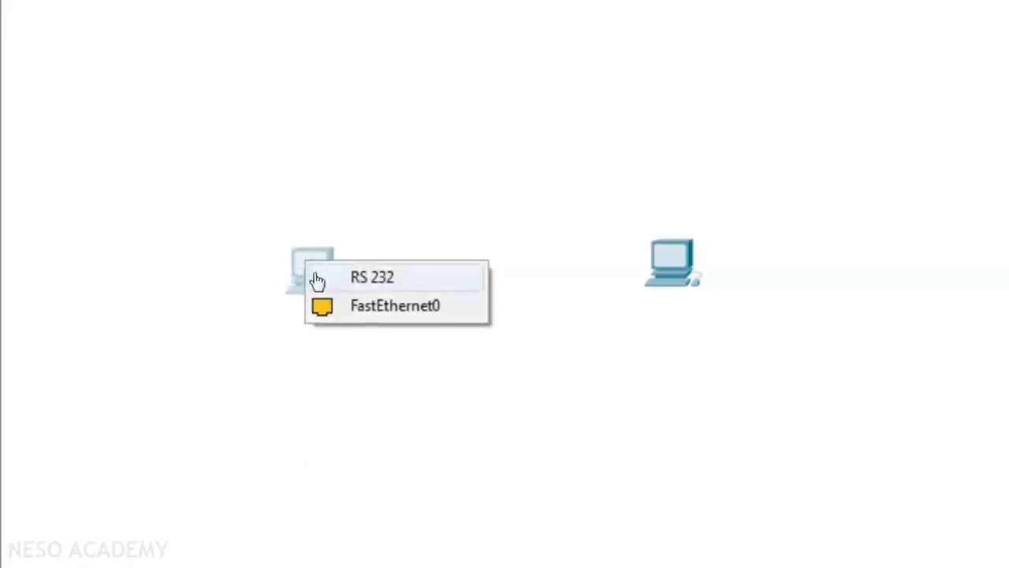
{"action": "left_click", "coordinate": [391, 317]}
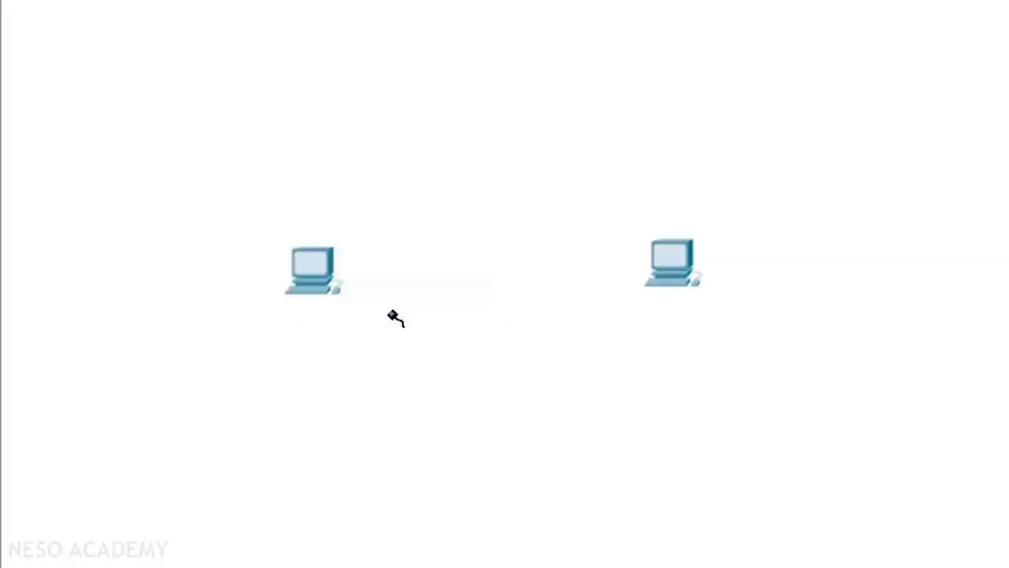
{"action": "left_click", "coordinate": [668, 265]}
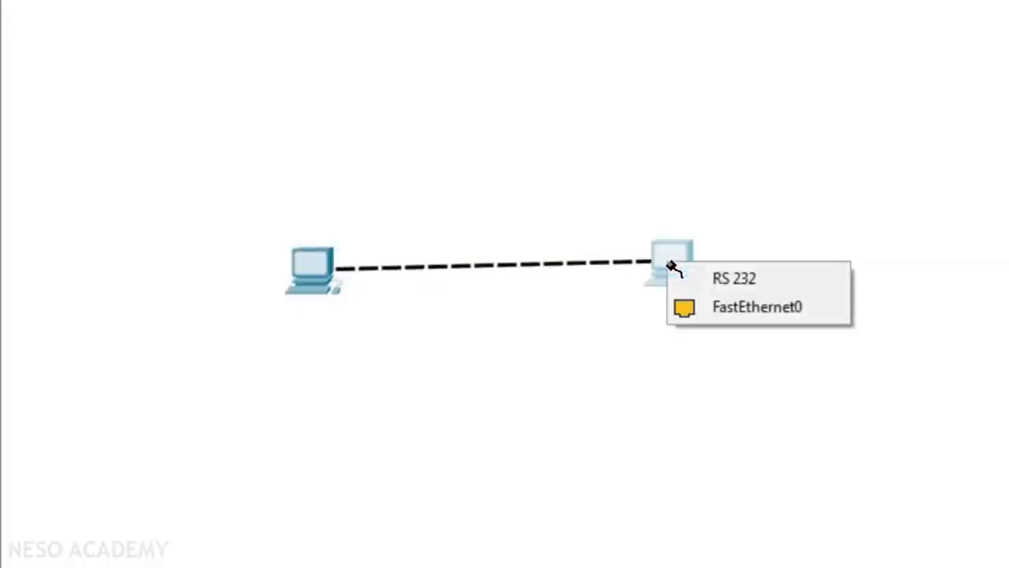
{"action": "left_click", "coordinate": [725, 315]}
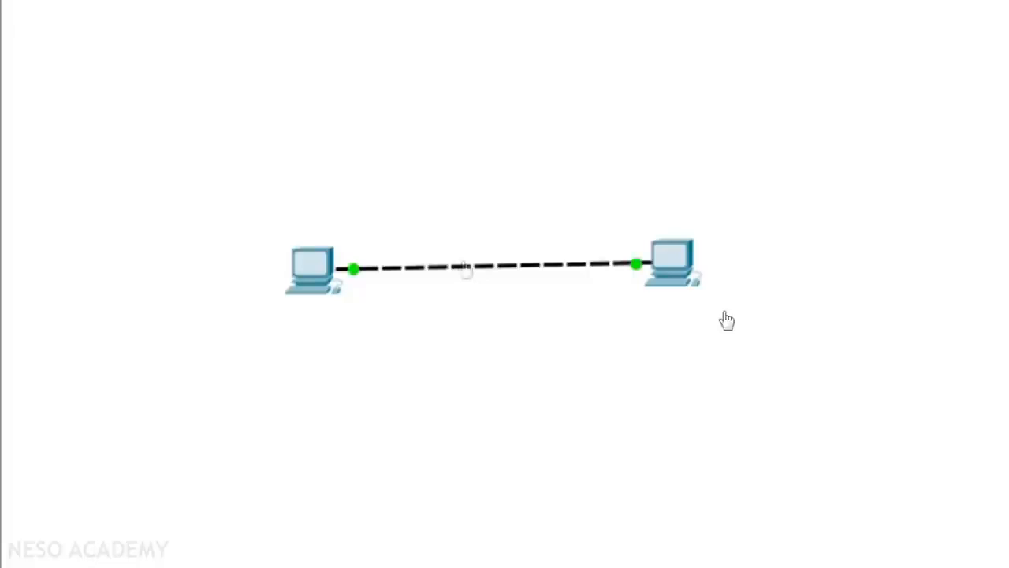
Open PC0's physical device view and examine the network module near the base of the case
{"action": "mouse_move", "coordinate": [321, 289]}
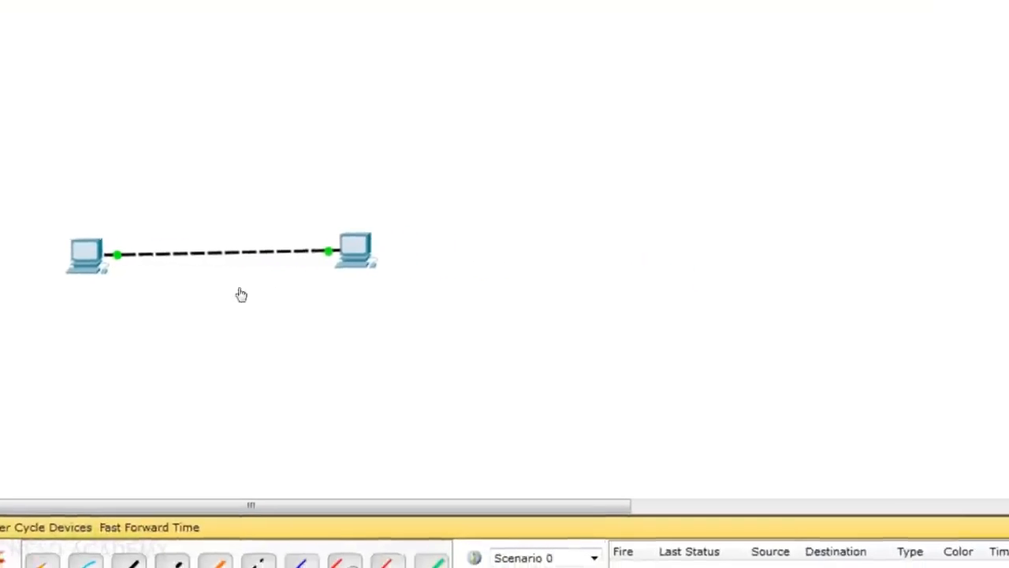
{"action": "left_click", "coordinate": [90, 255]}
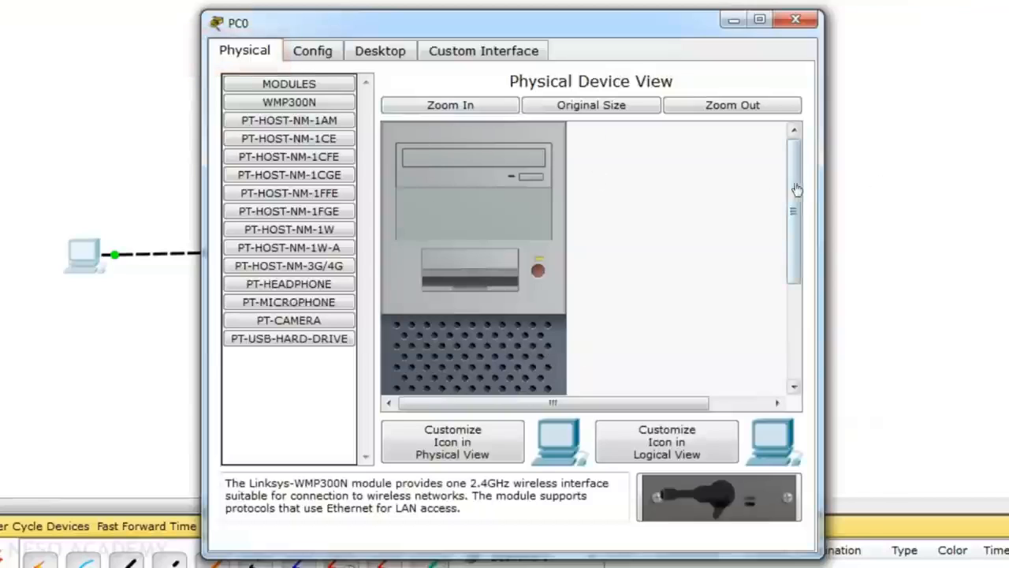
{"action": "left_click_drag", "start_coordinate": [796, 190], "coordinate": [795, 279]}
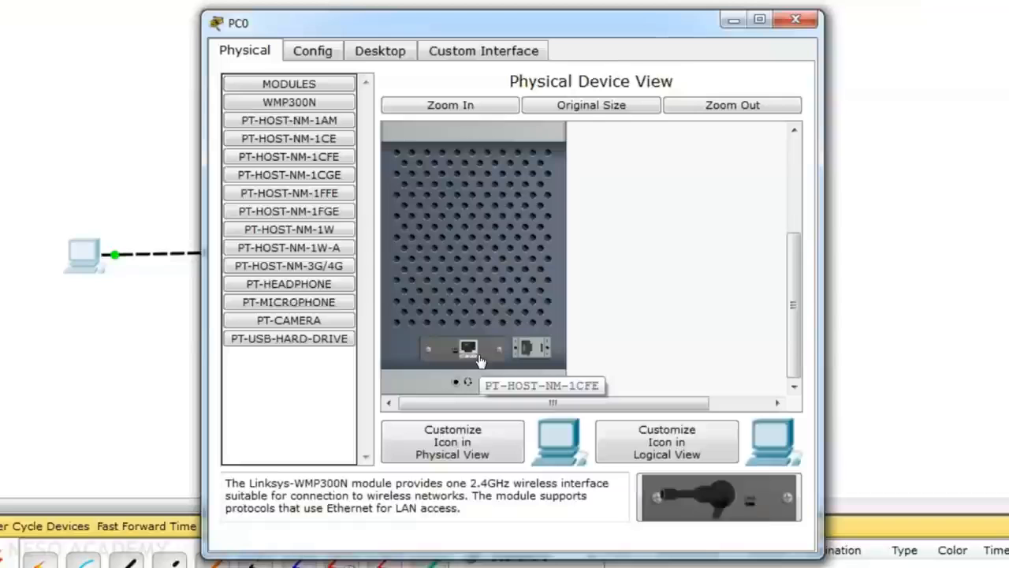
Close PC0's window and examine the network module near the base of PC1's case in its physical device view
{"action": "left_click", "coordinate": [796, 19]}
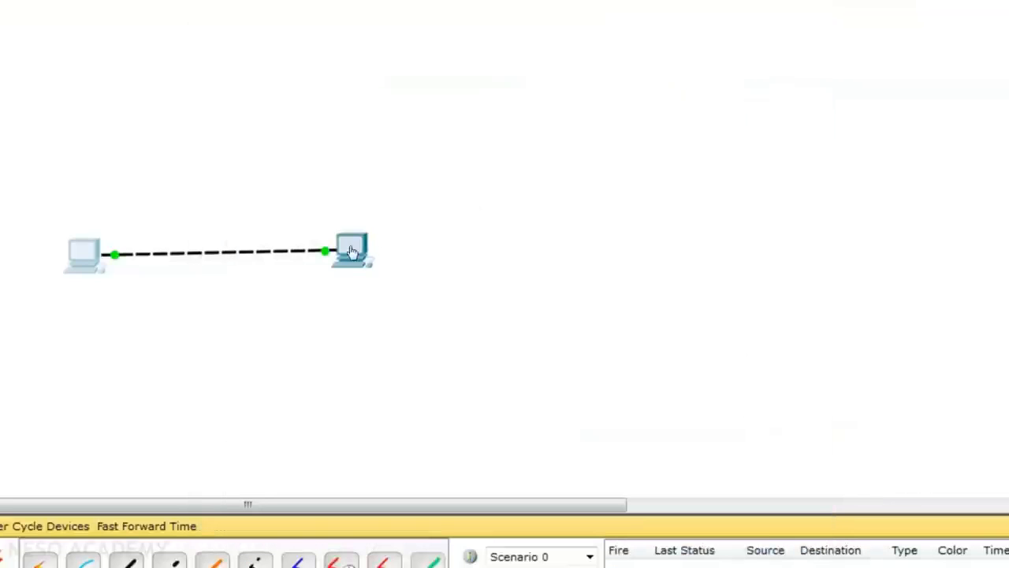
{"action": "left_click", "coordinate": [352, 250]}
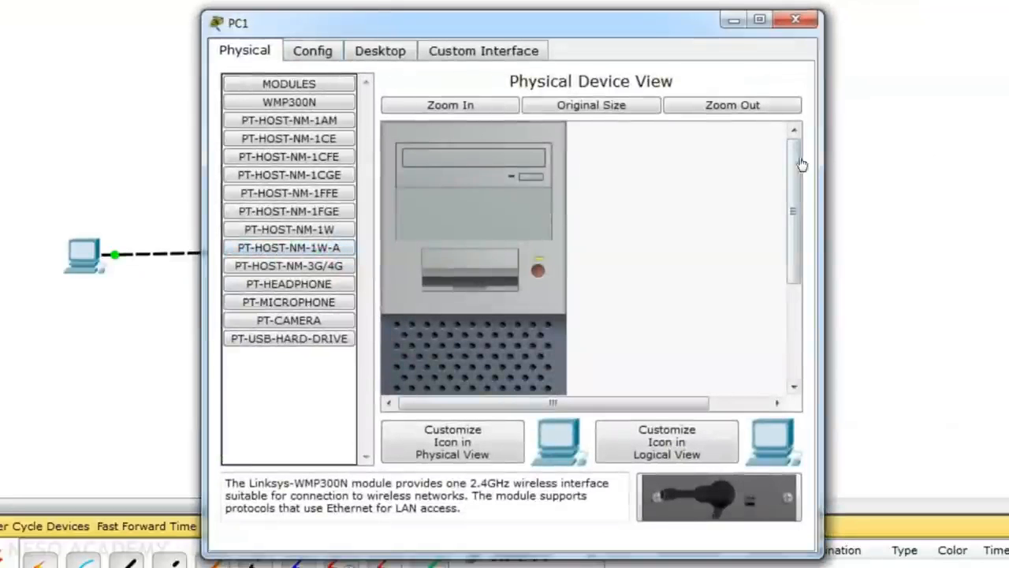
{"action": "left_click_drag", "start_coordinate": [794, 164], "coordinate": [793, 264]}
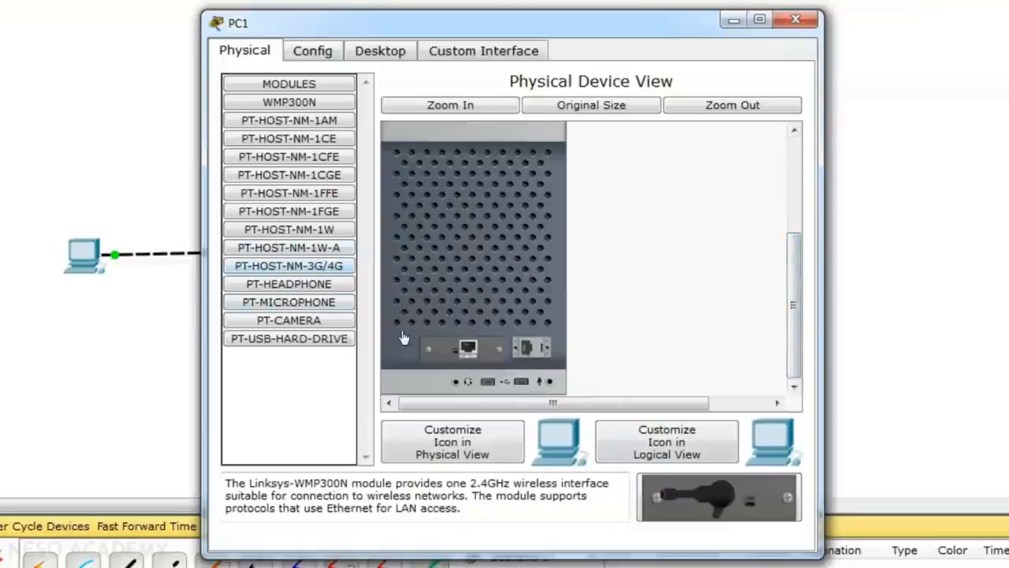
{"action": "left_click", "coordinate": [795, 19]}
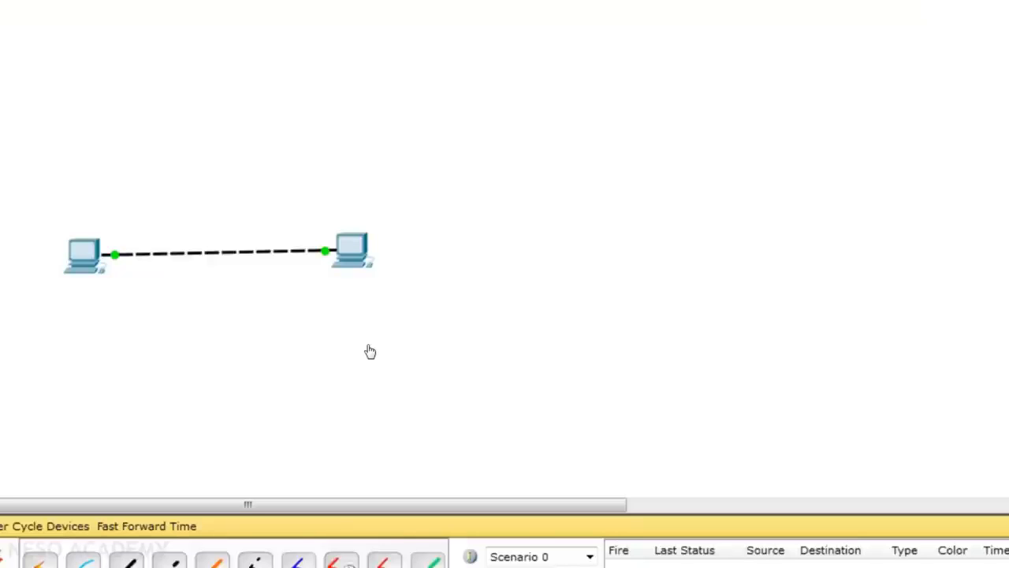
Give PC0 the static IP address 10.10.10.1 with subnet mask 255.0.0.0 and close its window
{"action": "left_click", "coordinate": [84, 255]}
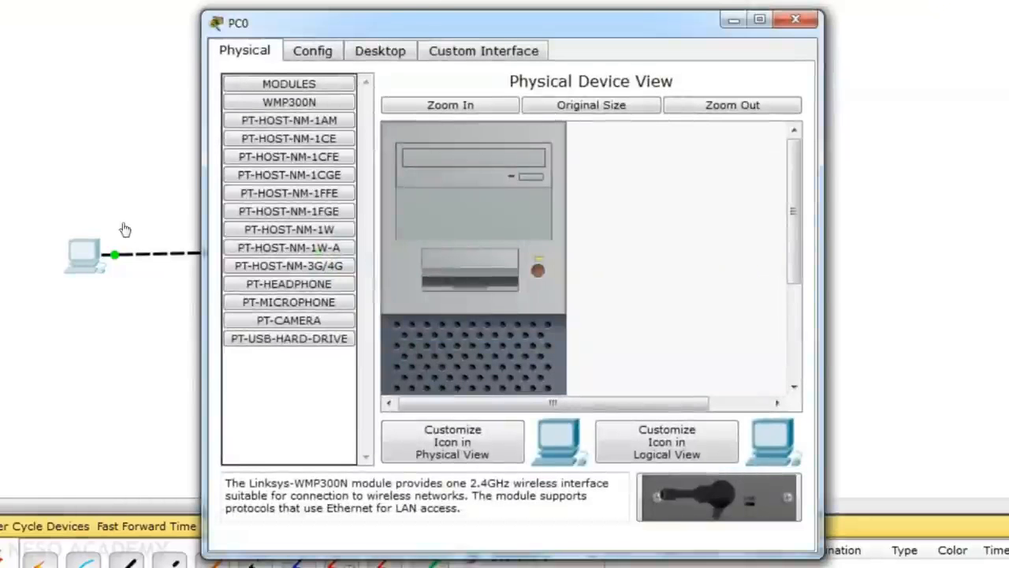
{"action": "left_click", "coordinate": [388, 54]}
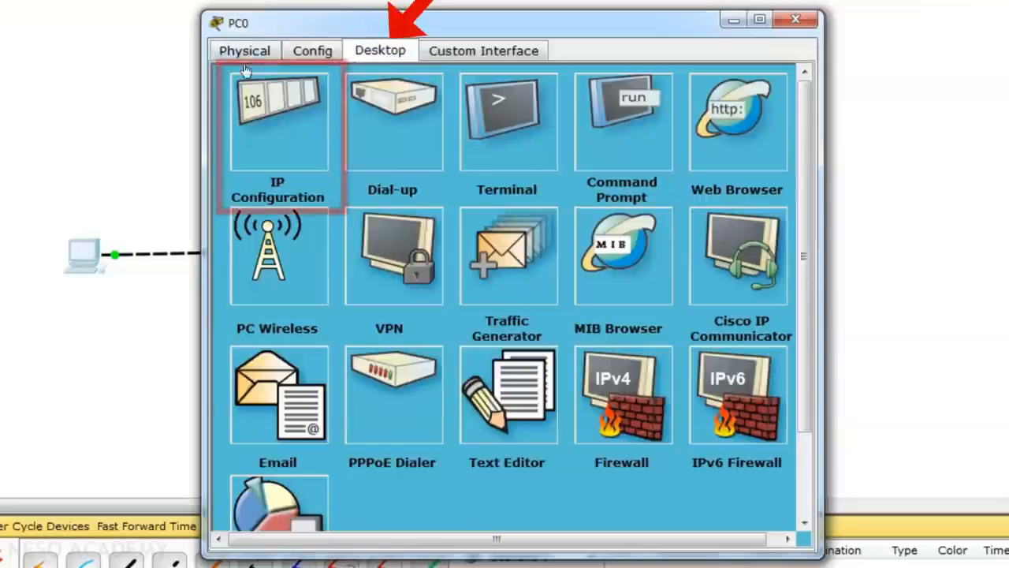
{"action": "left_click", "coordinate": [287, 139]}
{"action": "left_click", "coordinate": [390, 161]}
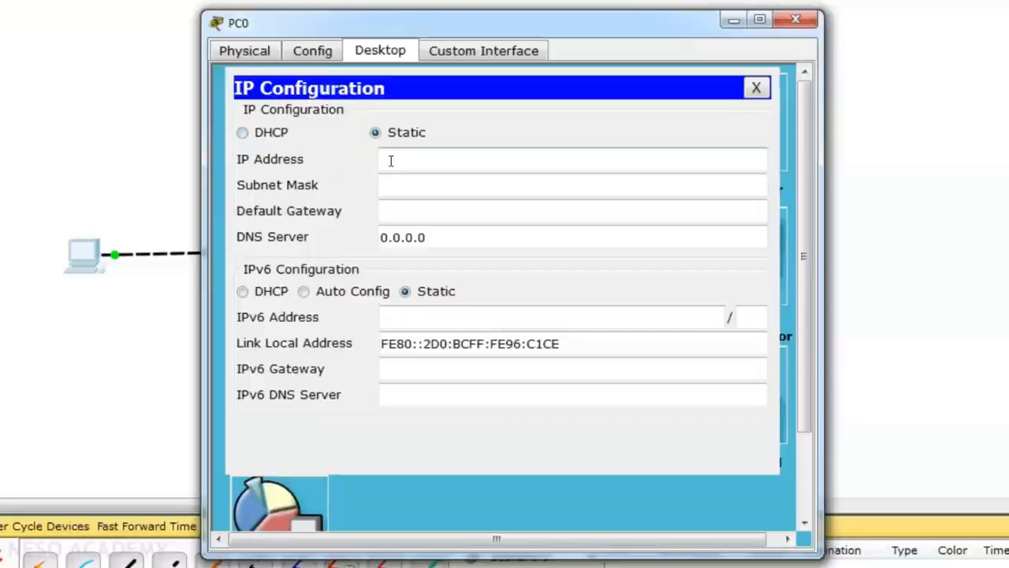
{"action": "type", "text": "10.1"}
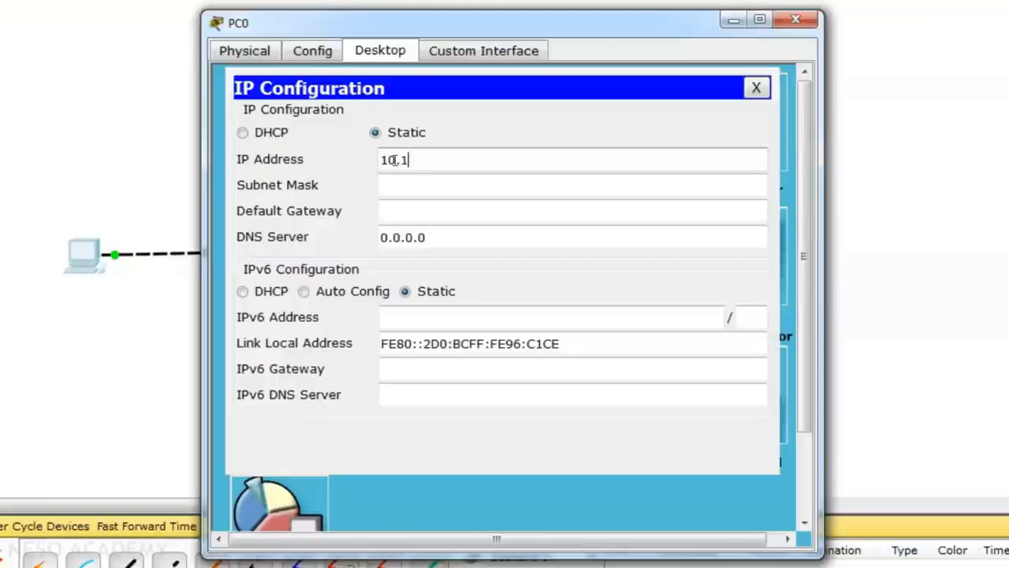
{"action": "type", "text": "0.10.1"}
{"action": "left_click", "coordinate": [508, 180]}
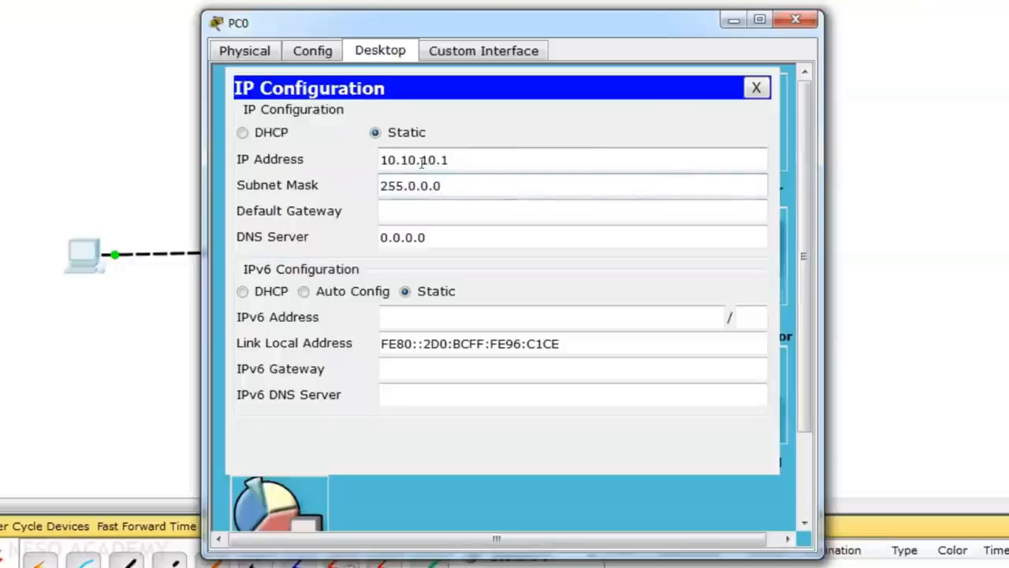
{"action": "left_click", "coordinate": [791, 19]}
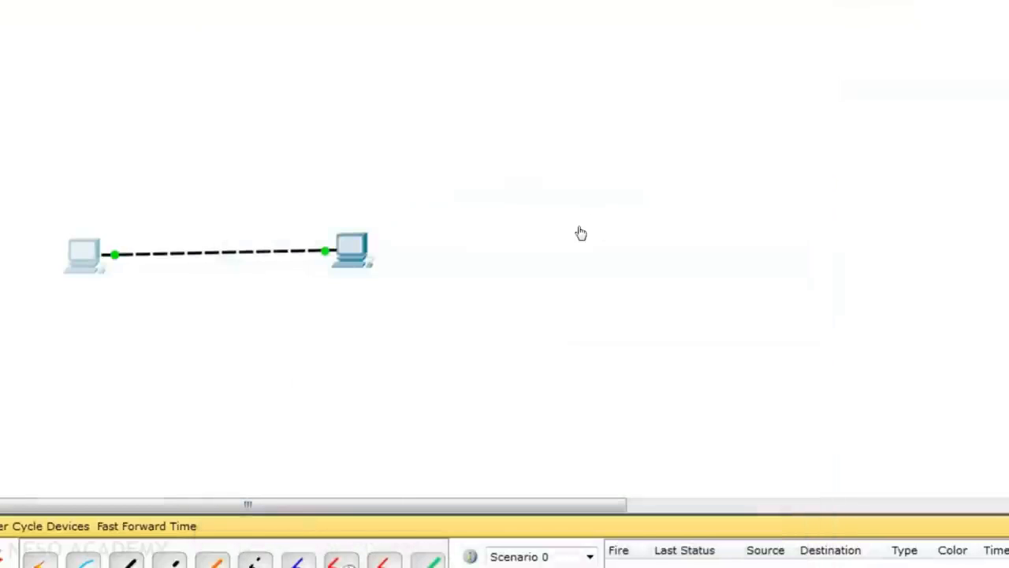
Give PC1 the static IP address 10.10.10.2 with subnet mask 255.0.0.0 and close its window
{"action": "left_click", "coordinate": [347, 259]}
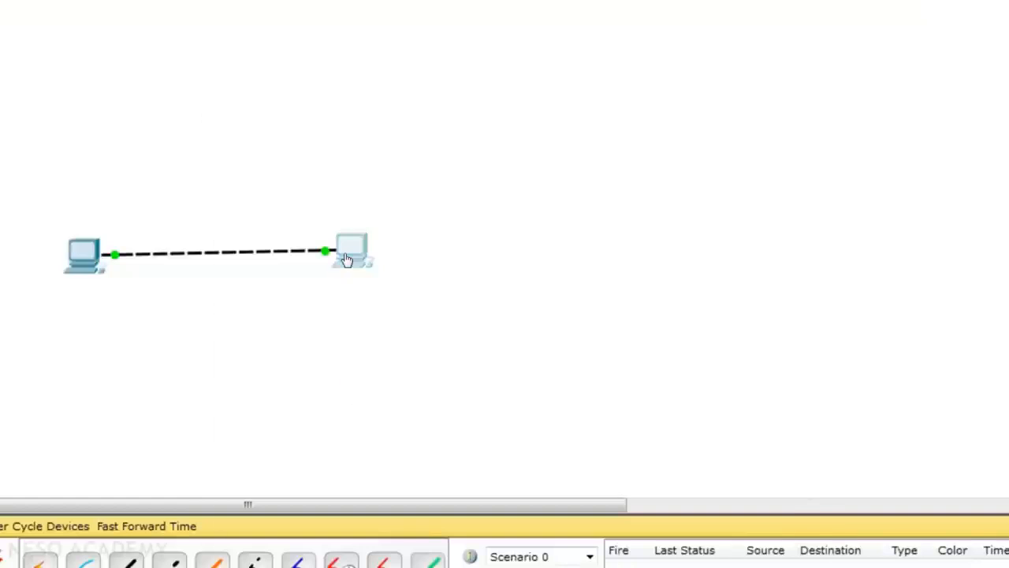
{"action": "left_click", "coordinate": [375, 55]}
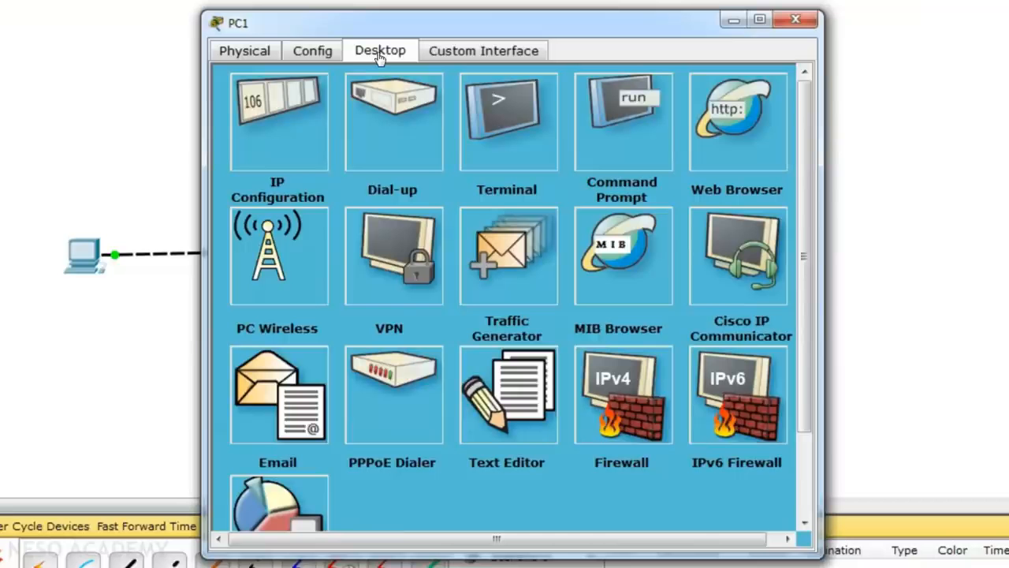
{"action": "left_click", "coordinate": [298, 140]}
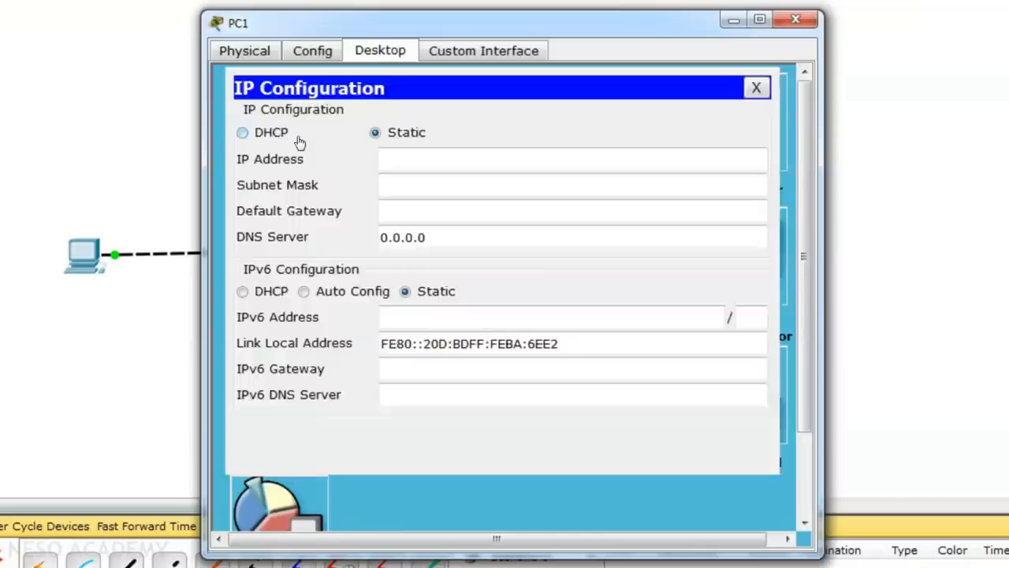
{"action": "left_click", "coordinate": [399, 161]}
{"action": "type", "text": "1"}
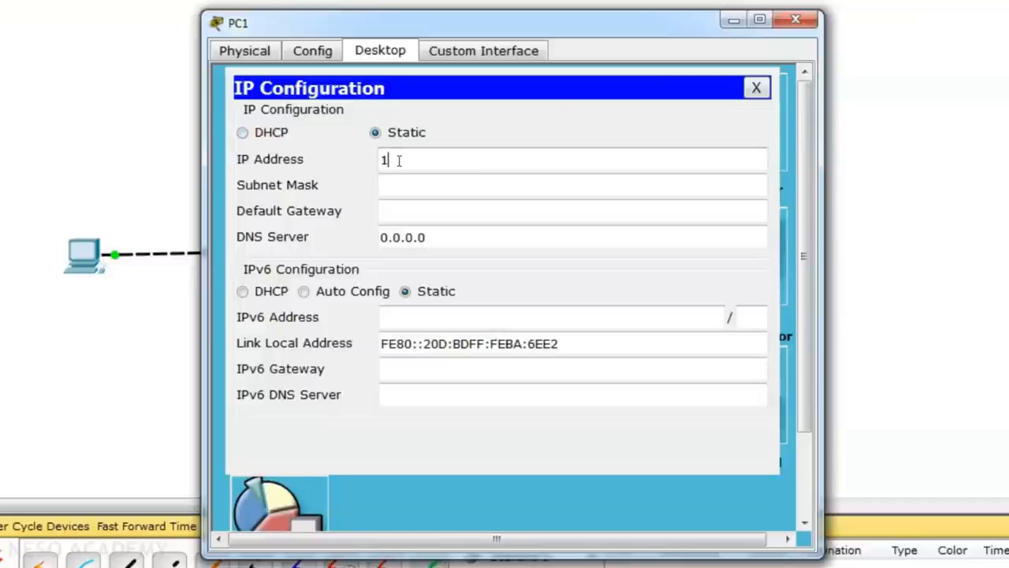
{"action": "type", "text": "0.10.10.10.2"}
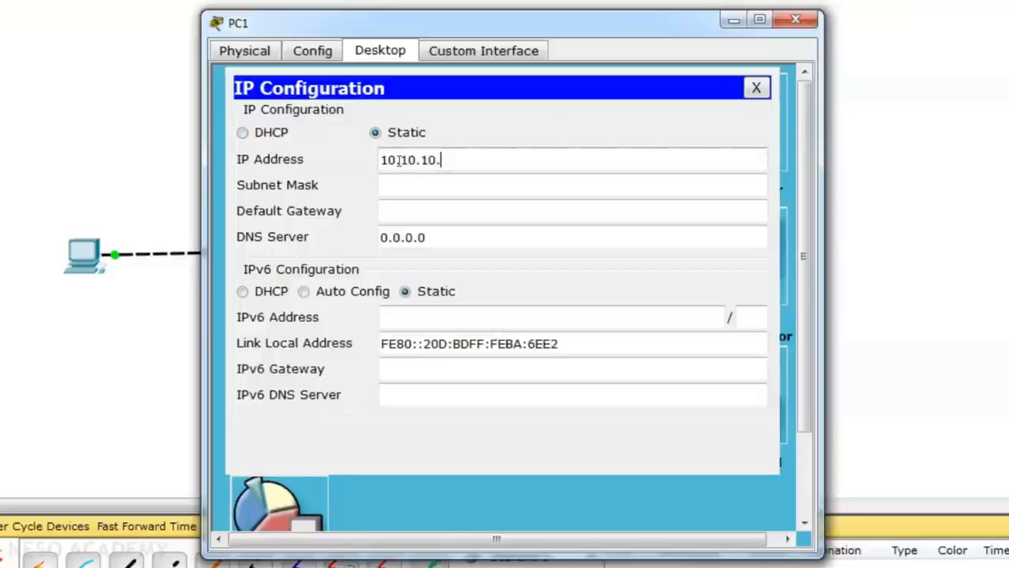
{"action": "left_click", "coordinate": [482, 193]}
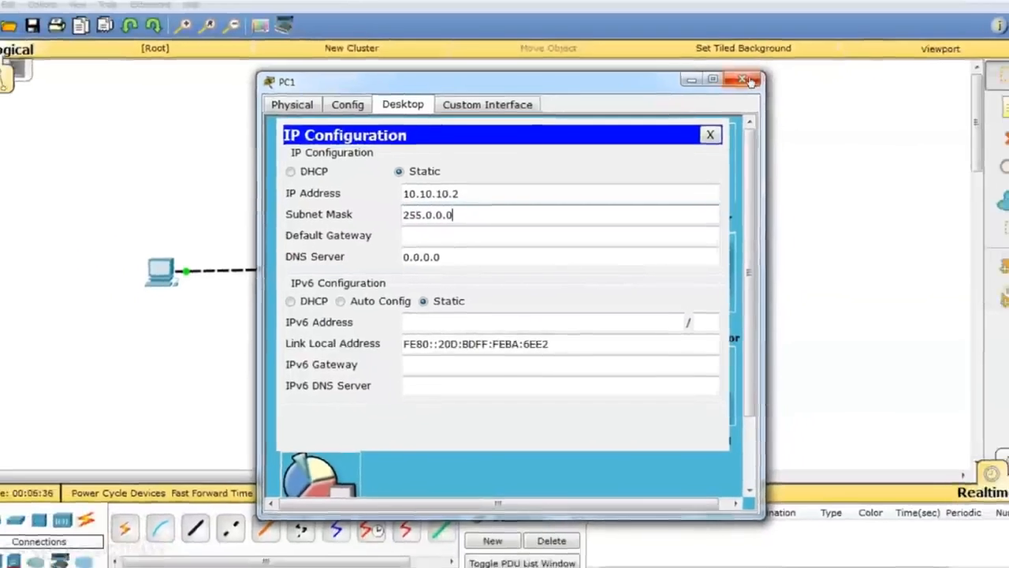
{"action": "left_click", "coordinate": [796, 19]}
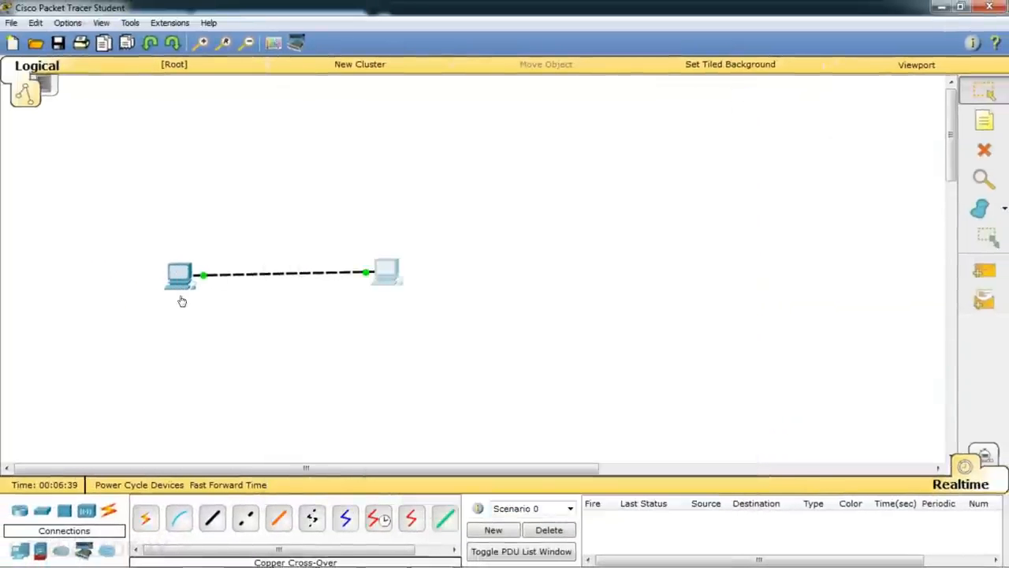
Place text notes in the workspace reading 10.10.10.1 below PC0 and 10.10.10.2 below PC1
{"action": "mouse_move", "coordinate": [181, 302]}
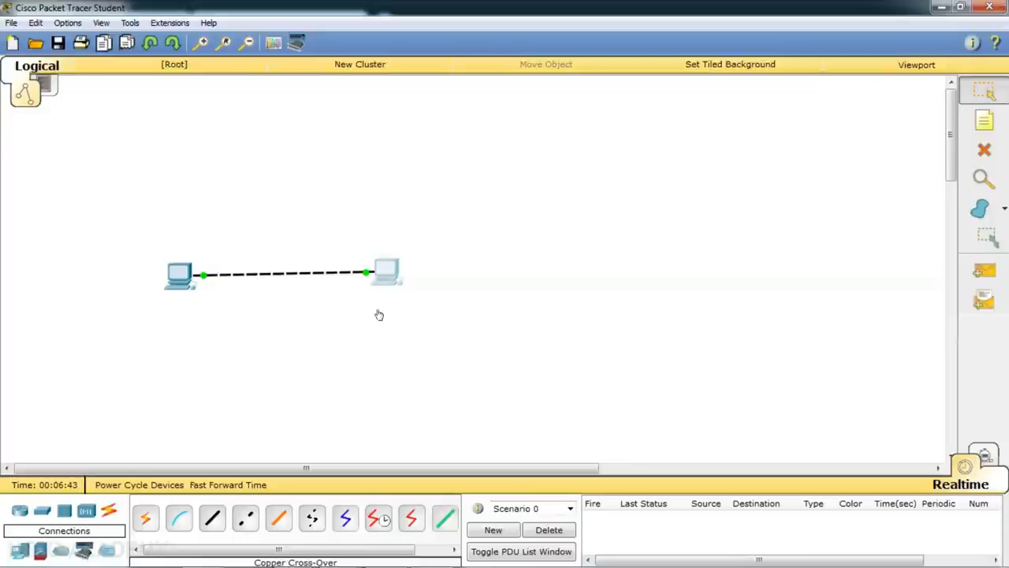
{"action": "left_click", "coordinate": [984, 121]}
{"action": "left_click", "coordinate": [146, 301]}
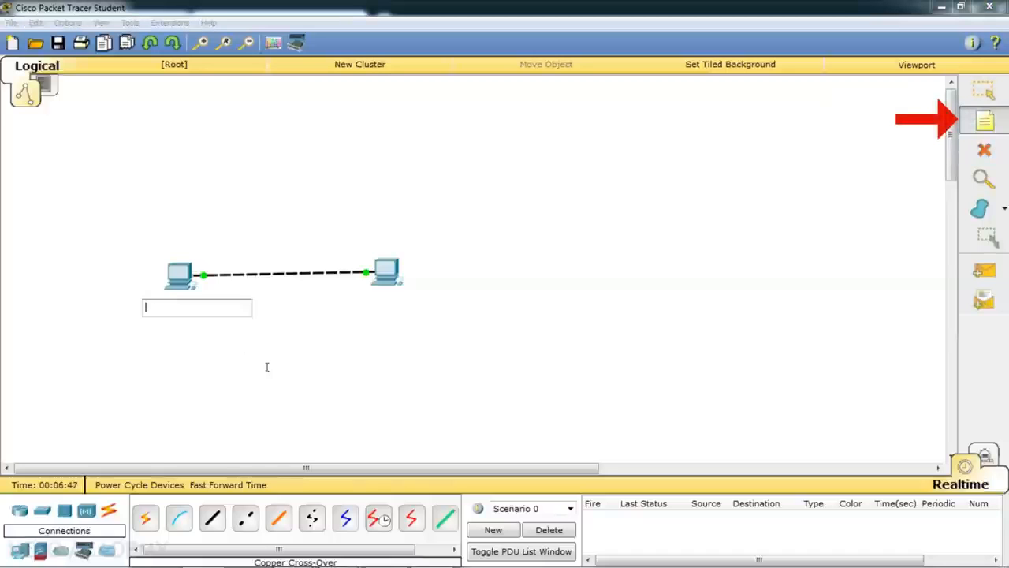
{"action": "type", "text": "10.10.10."}
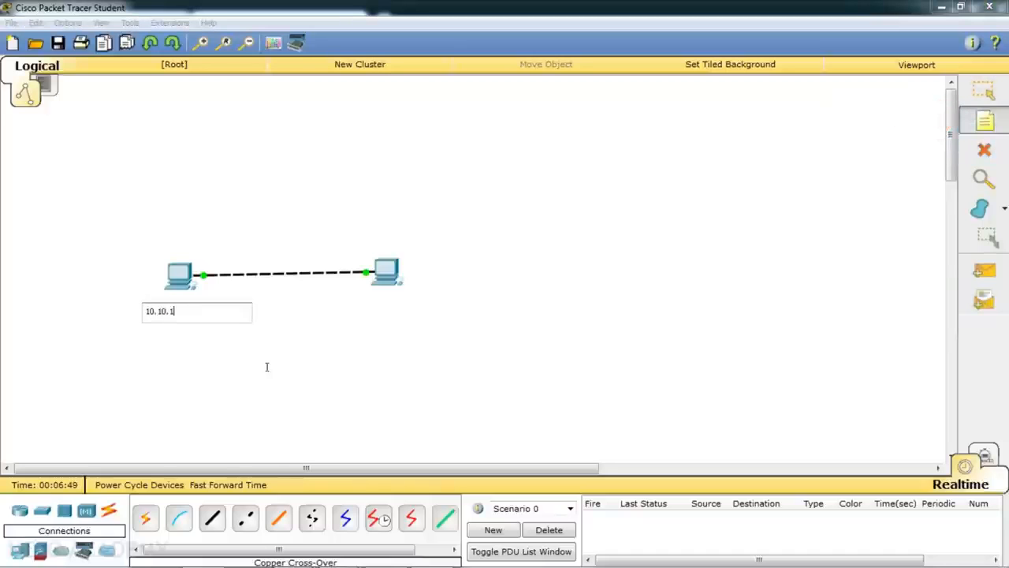
{"action": "type", "text": "1"}
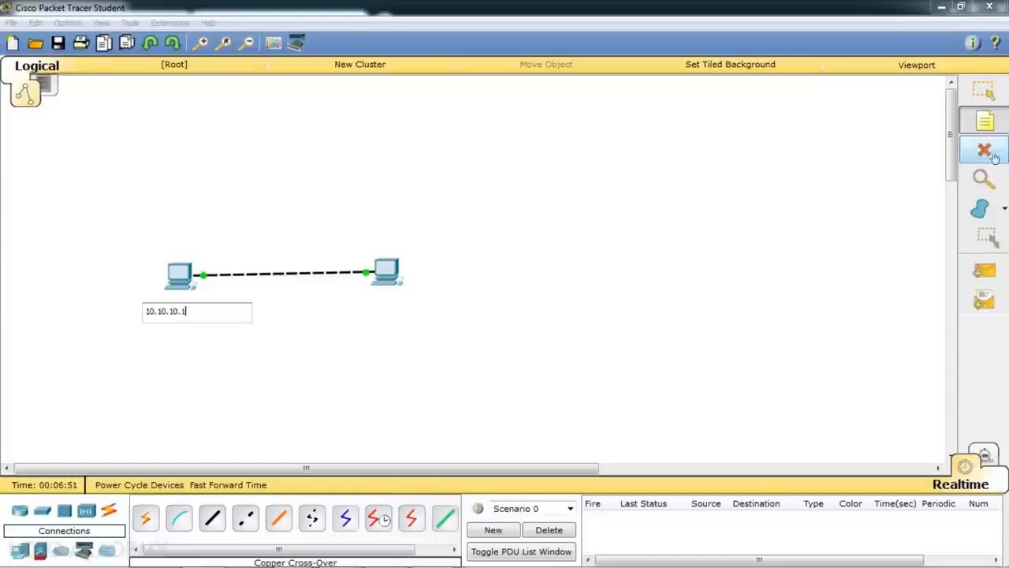
{"action": "left_click", "coordinate": [365, 307]}
{"action": "type", "text": "10.10.10.2"}
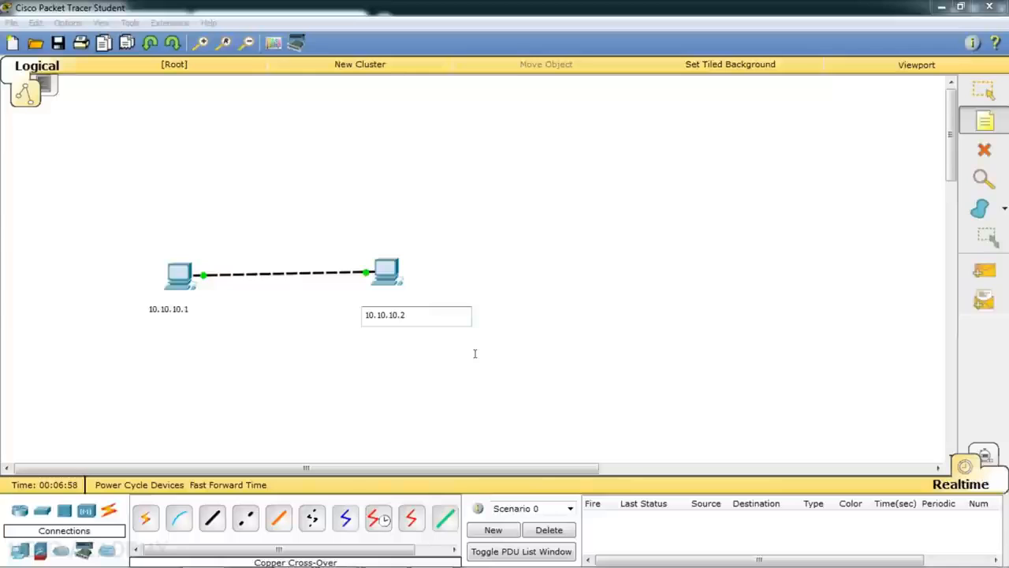
{"action": "key", "text": "Escape"}
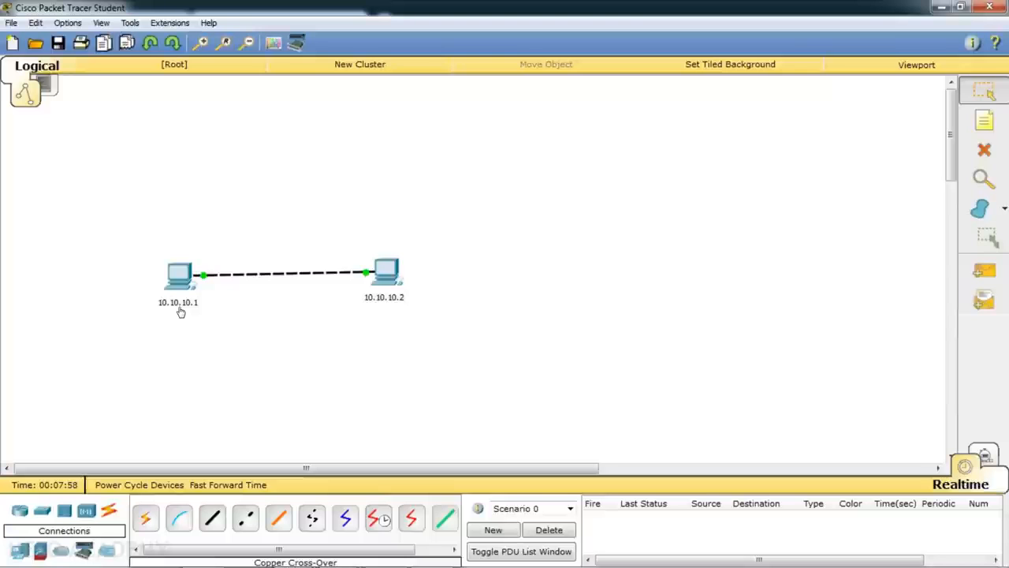
Run ipconfig in PC0's command prompt, check the IP address it reports, and close the window
{"action": "left_click", "coordinate": [177, 278]}
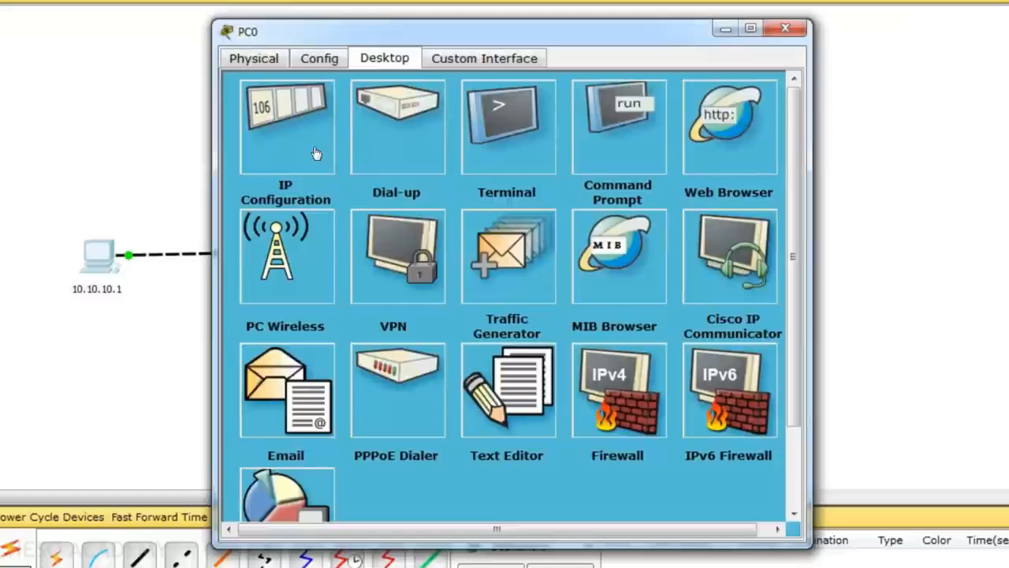
{"action": "left_click", "coordinate": [615, 150]}
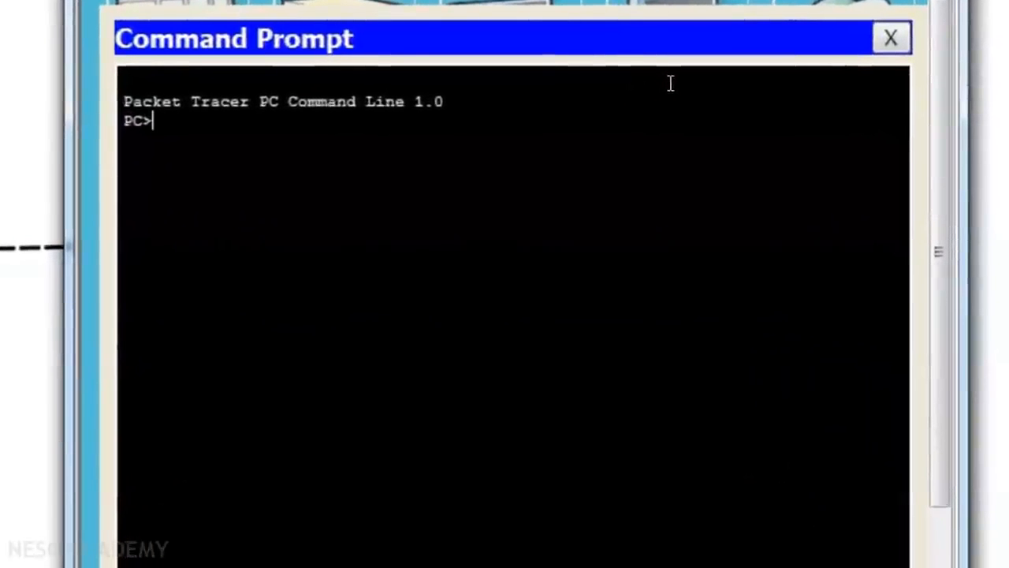
{"action": "type", "text": "ipco"}
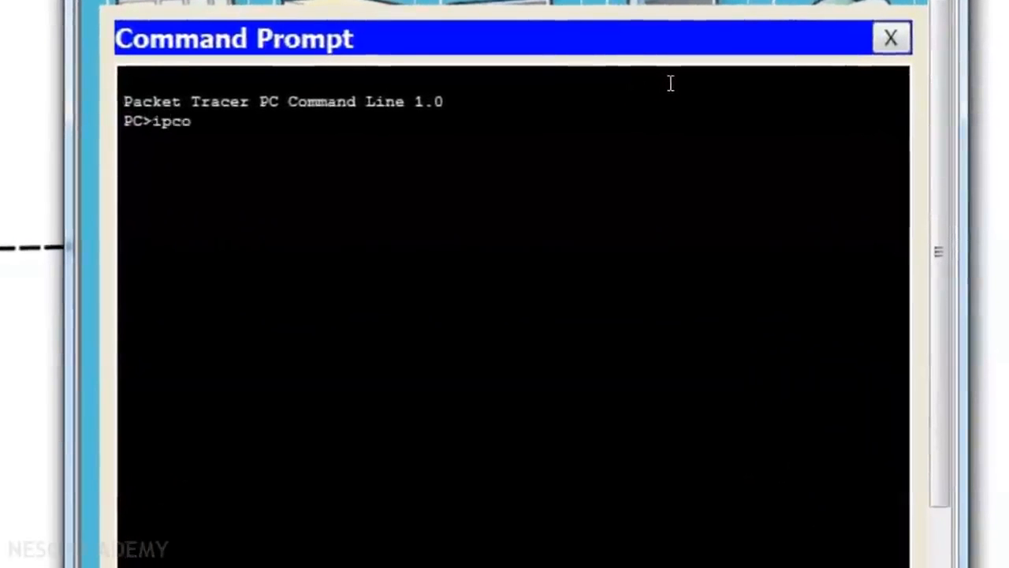
{"action": "type", "text": "nfig"}
{"action": "key", "text": "Return"}
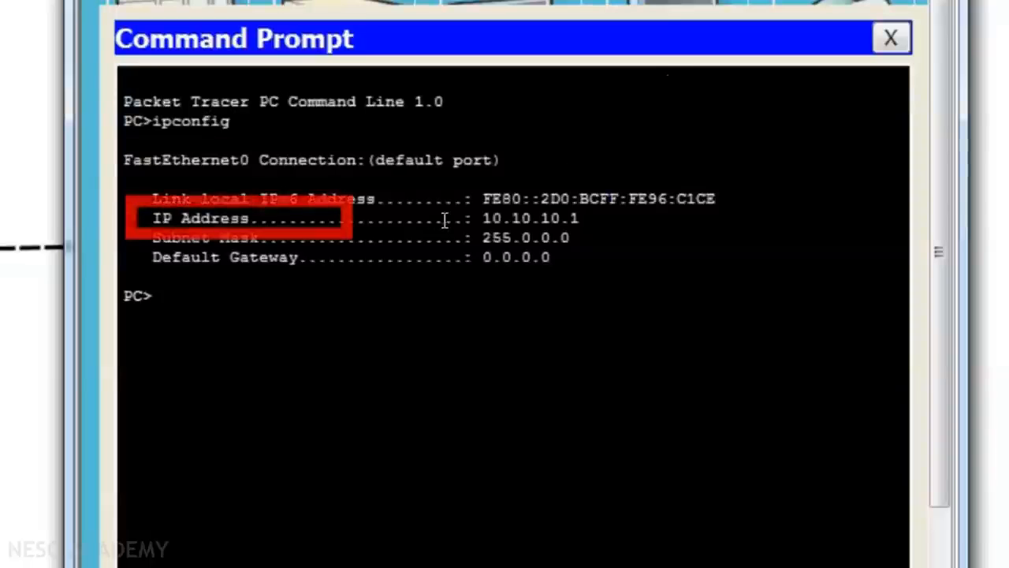
{"action": "left_click_drag", "start_coordinate": [473, 219], "coordinate": [583, 220]}
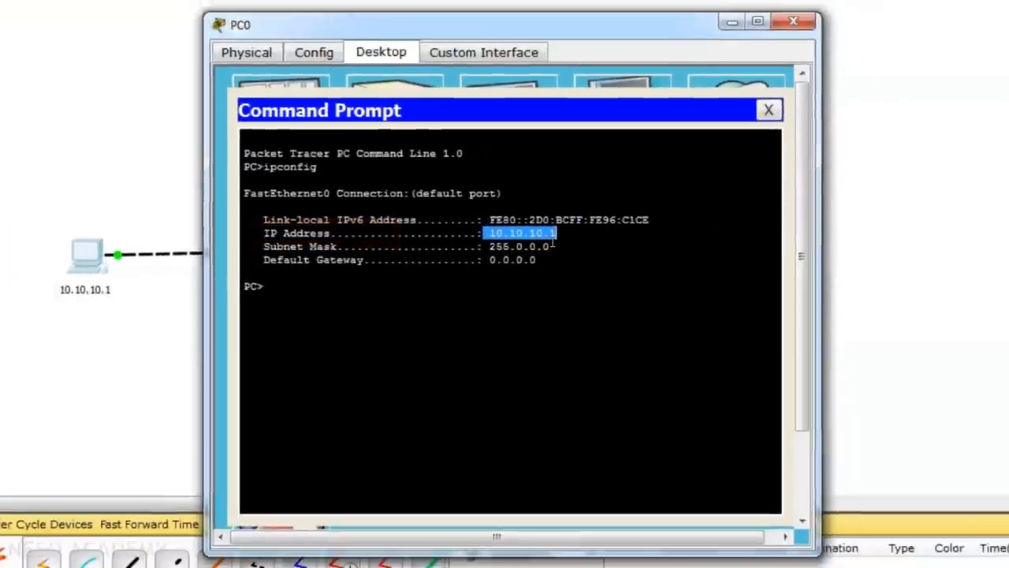
{"action": "left_click", "coordinate": [793, 21]}
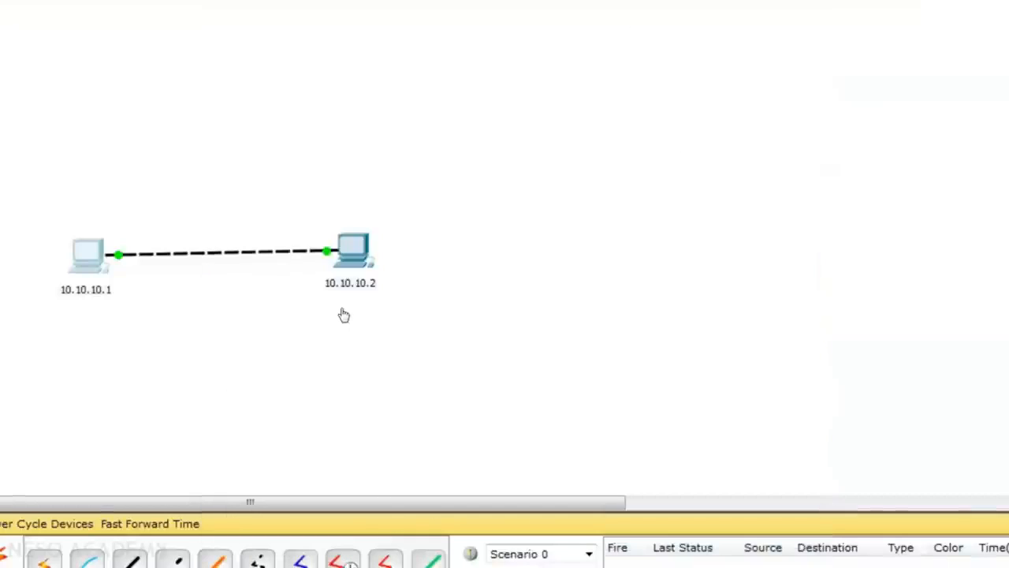
Run ipconfig in PC1's command prompt, check the IP address it reports, and close the window
{"action": "left_click", "coordinate": [353, 255]}
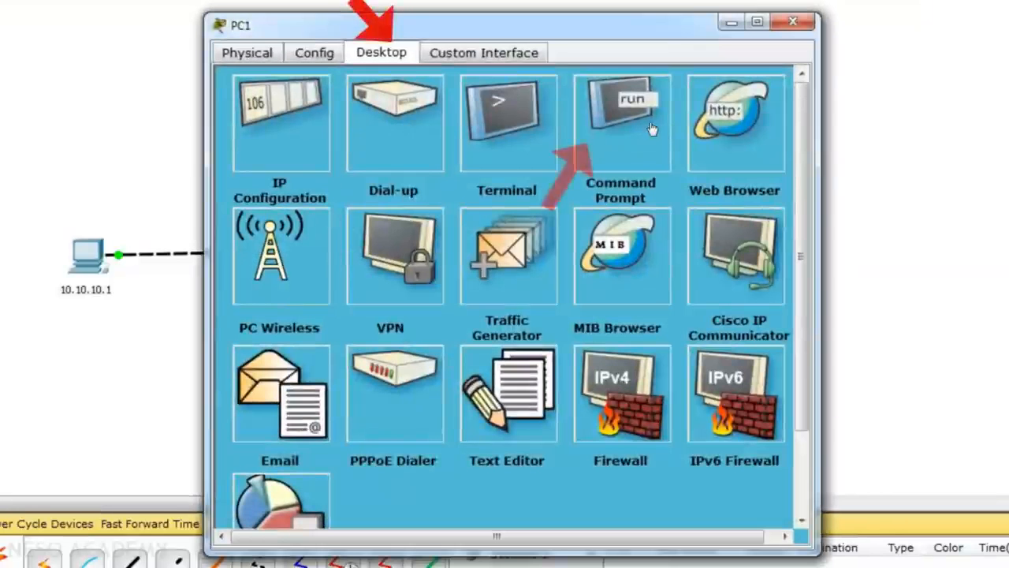
{"action": "left_click", "coordinate": [620, 122]}
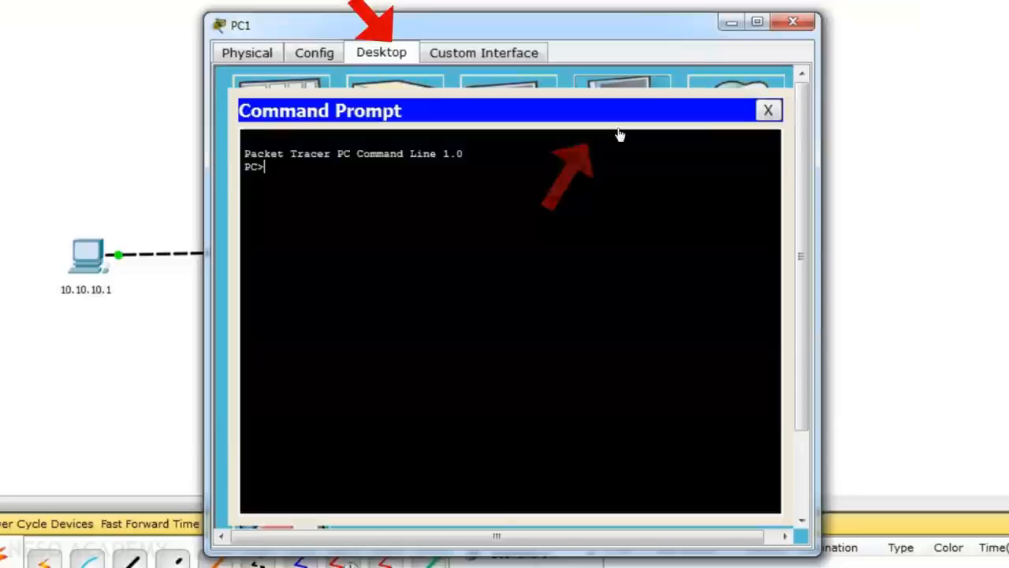
{"action": "type", "text": "ipco"}
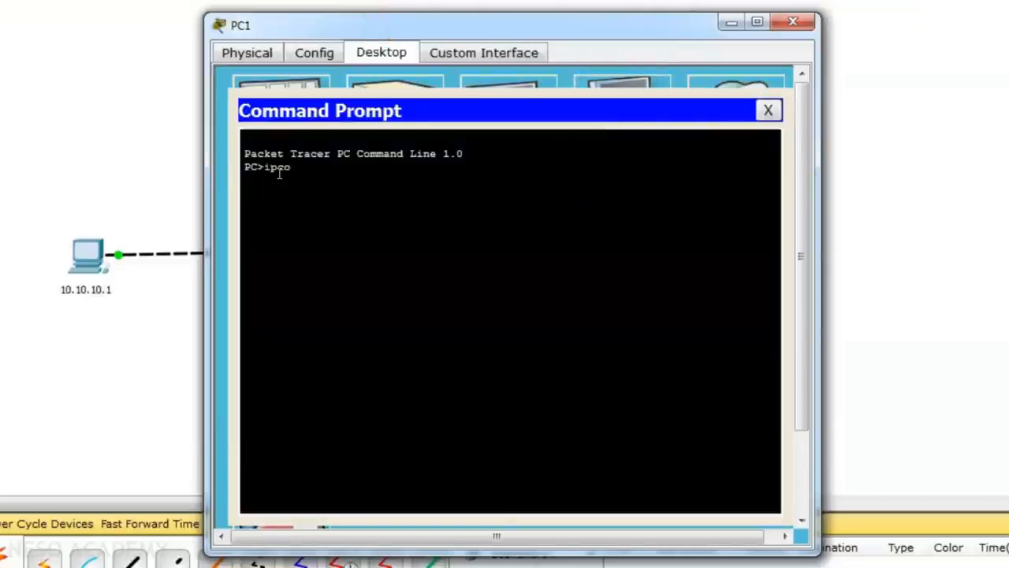
{"action": "type", "text": "nfig"}
{"action": "key", "text": "Return"}
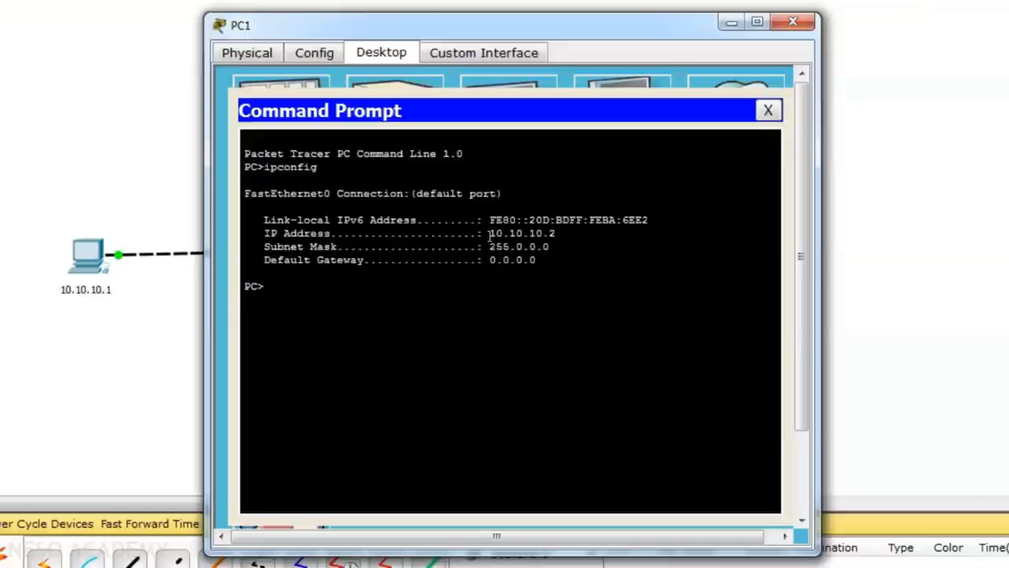
{"action": "left_click_drag", "start_coordinate": [490, 235], "coordinate": [556, 235]}
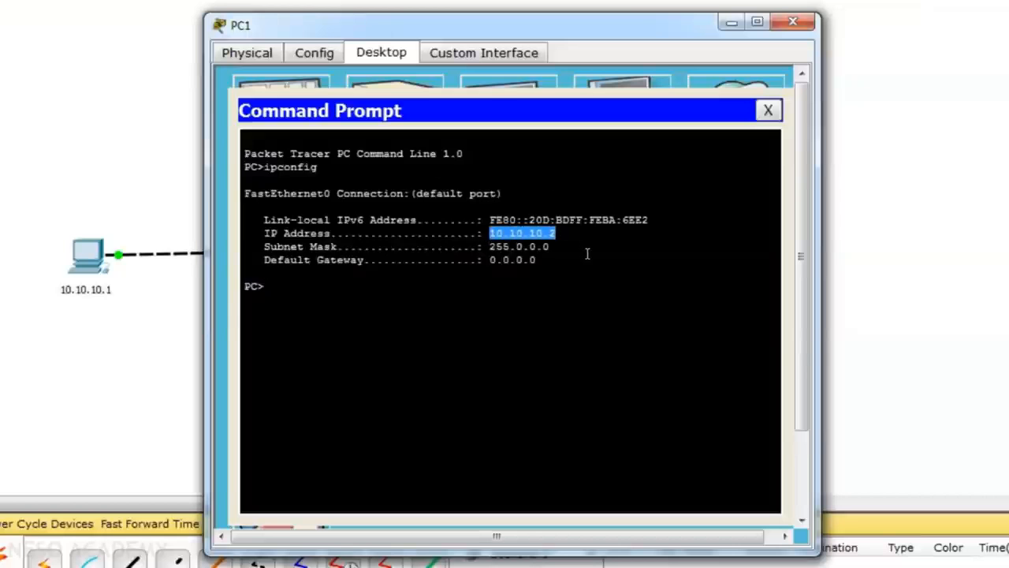
{"action": "left_click", "coordinate": [792, 21]}
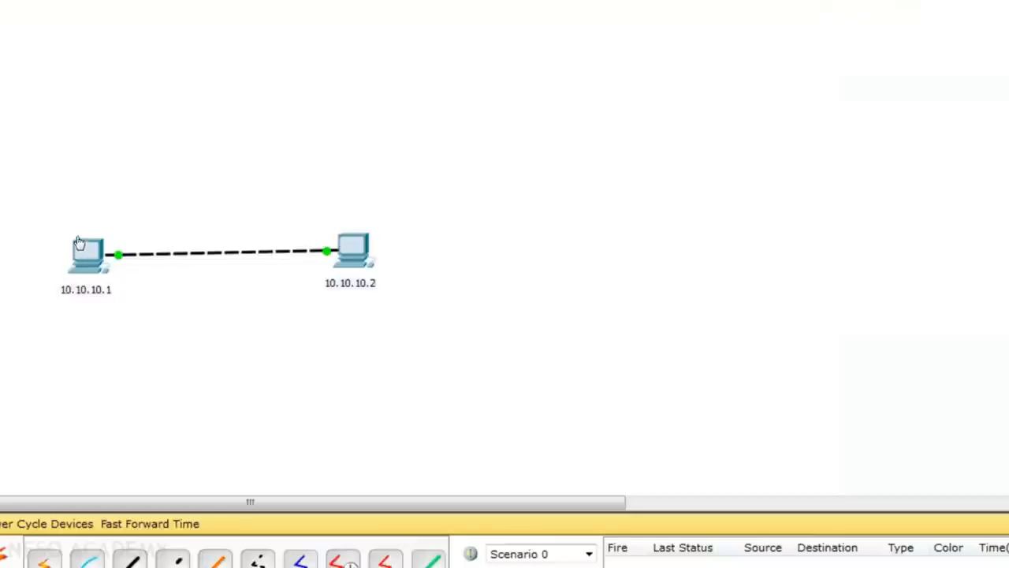
Run ipconfig /all in PC0's command prompt, check the physical address it reports, and close the window
{"action": "left_click", "coordinate": [84, 260]}
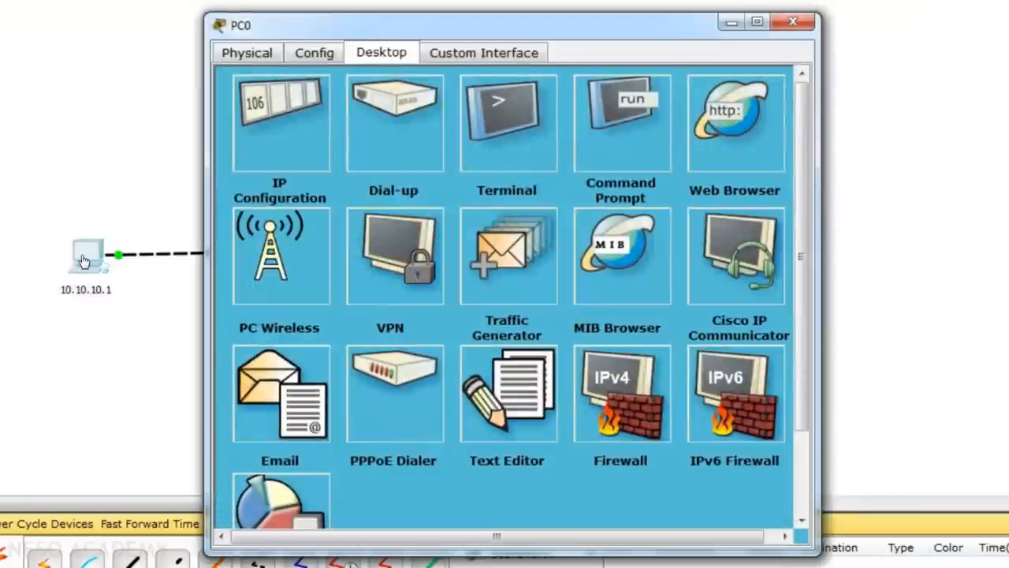
{"action": "left_click", "coordinate": [617, 136]}
{"action": "type", "text": "ipco"}
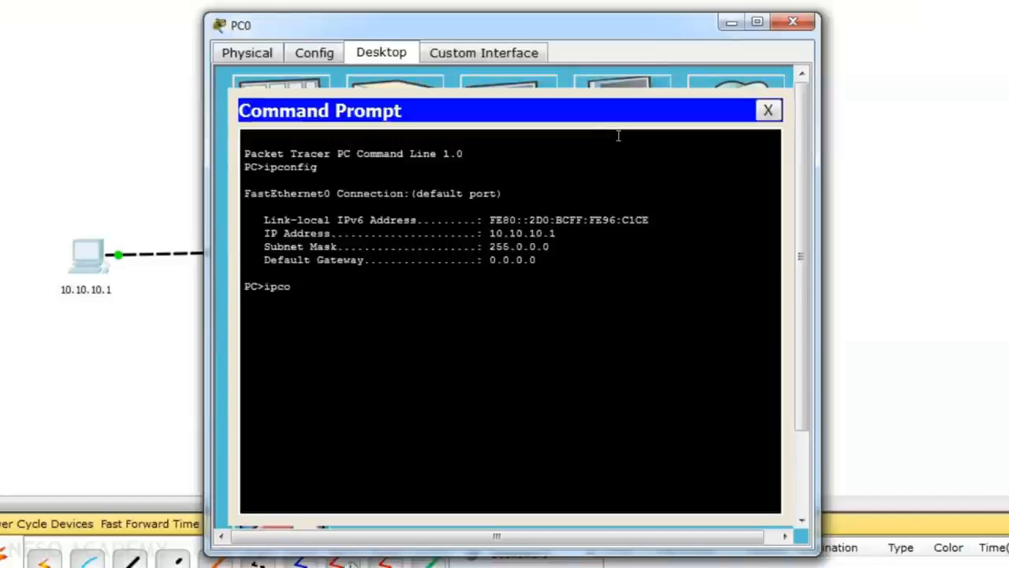
{"action": "type", "text": "nfig /all"}
{"action": "key", "text": "Return"}
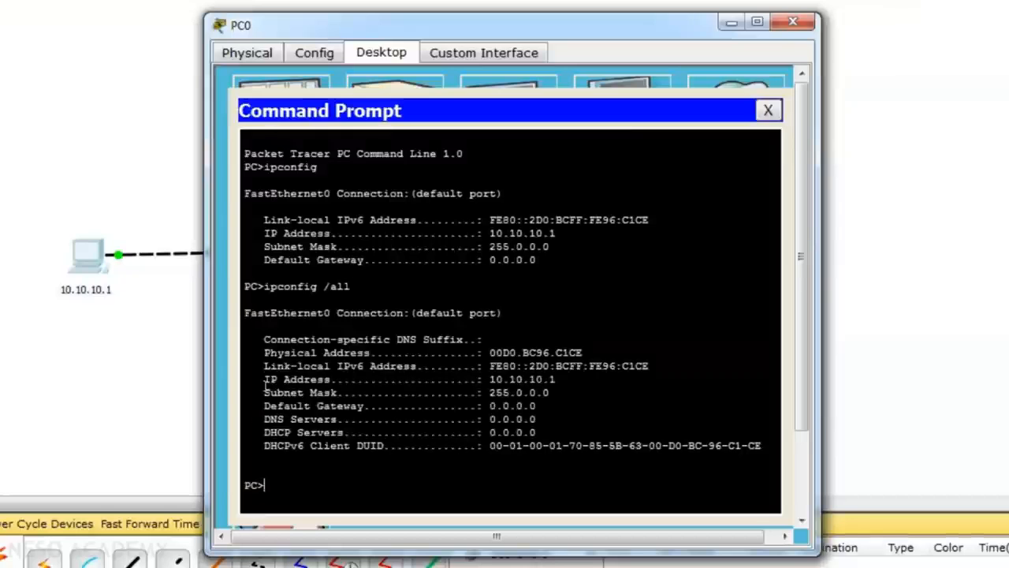
{"action": "left_click_drag", "start_coordinate": [266, 359], "coordinate": [604, 349]}
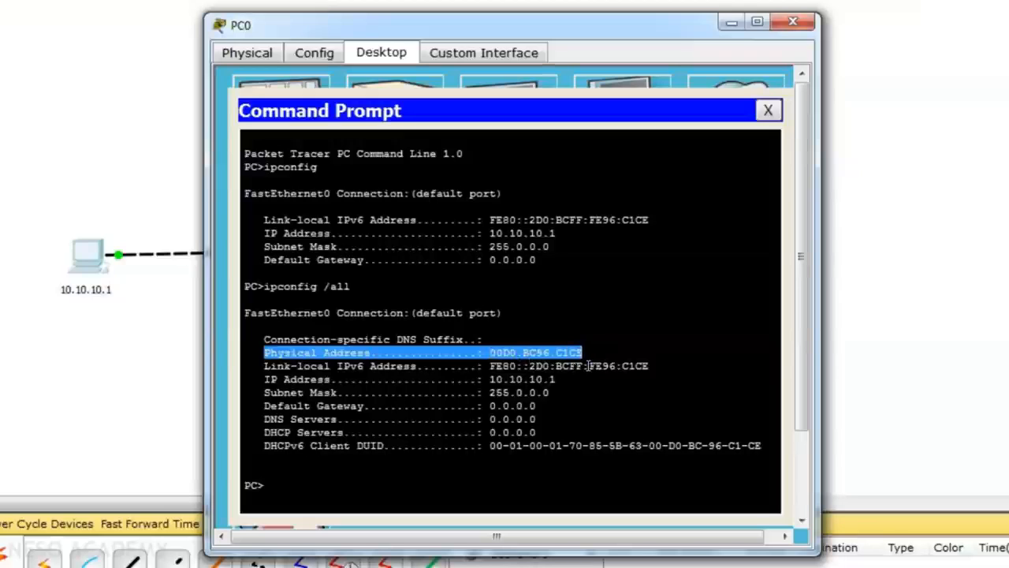
{"action": "left_click_drag", "start_coordinate": [584, 352], "coordinate": [491, 353]}
{"action": "left_click", "coordinate": [619, 351]}
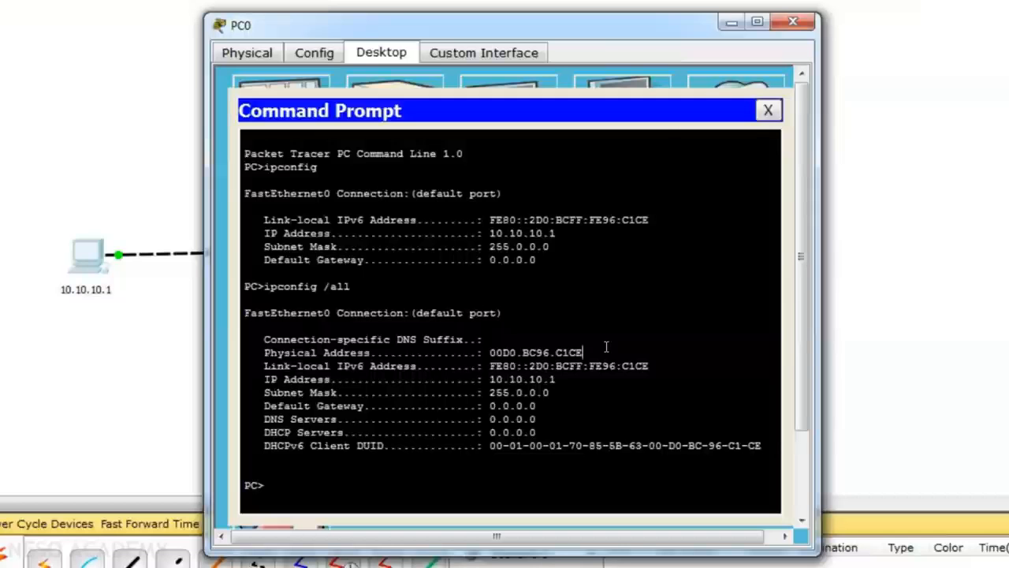
{"action": "left_click", "coordinate": [793, 21]}
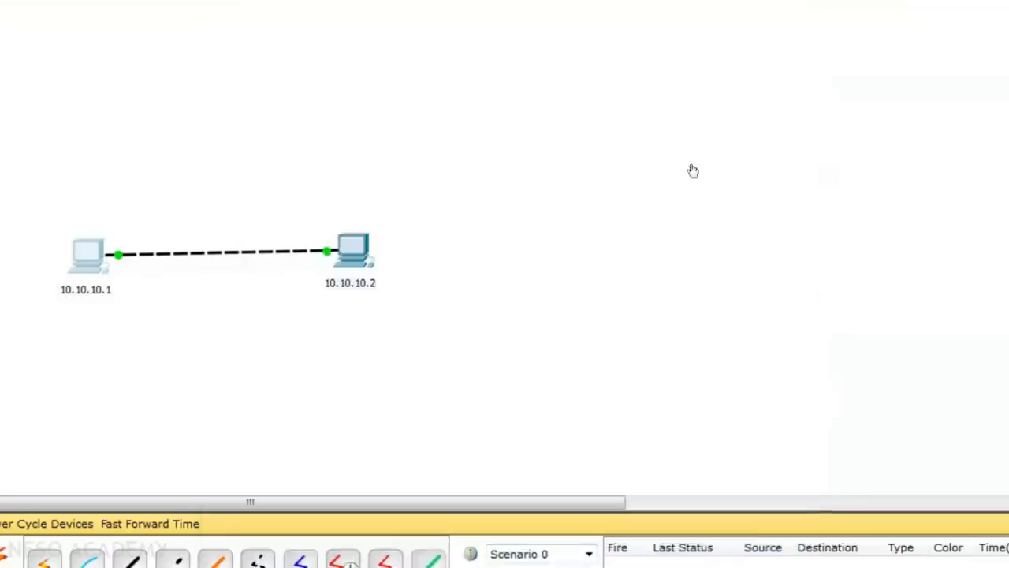
Run ipconfig /all in PC1's command prompt and check the physical address it reports
{"action": "left_click", "coordinate": [347, 254]}
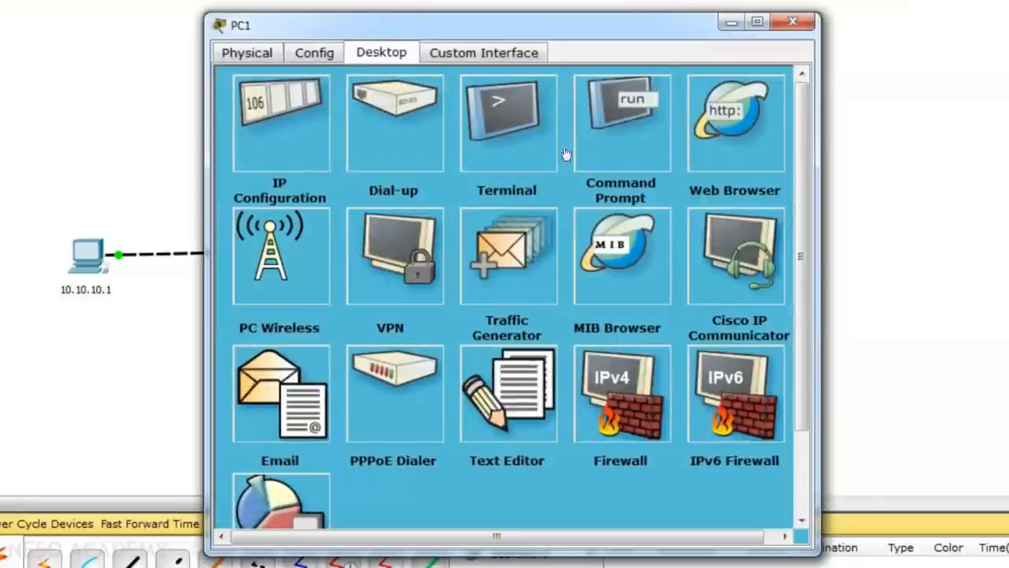
{"action": "left_click", "coordinate": [656, 126]}
{"action": "type", "text": "ip"}
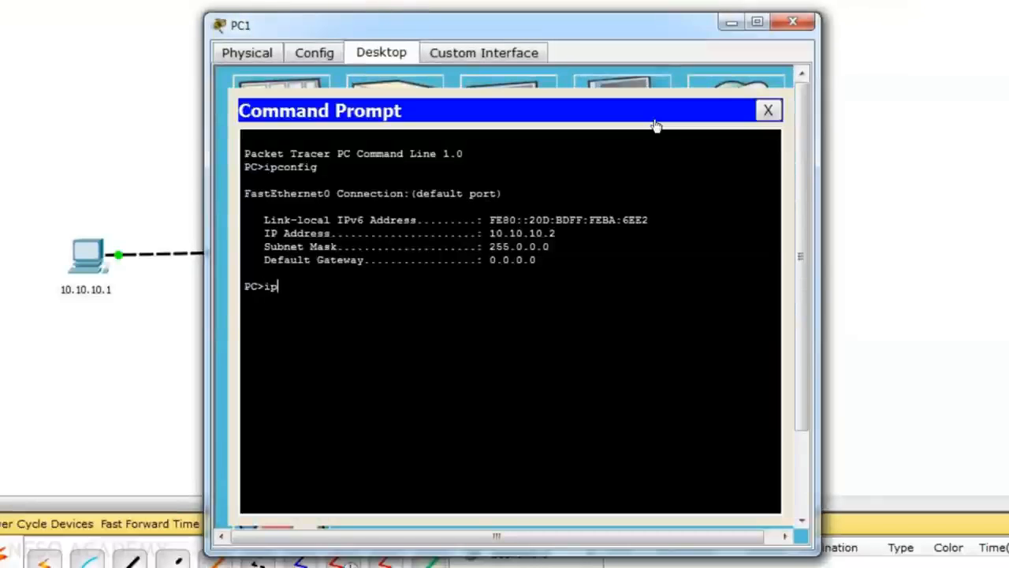
{"action": "type", "text": "config"}
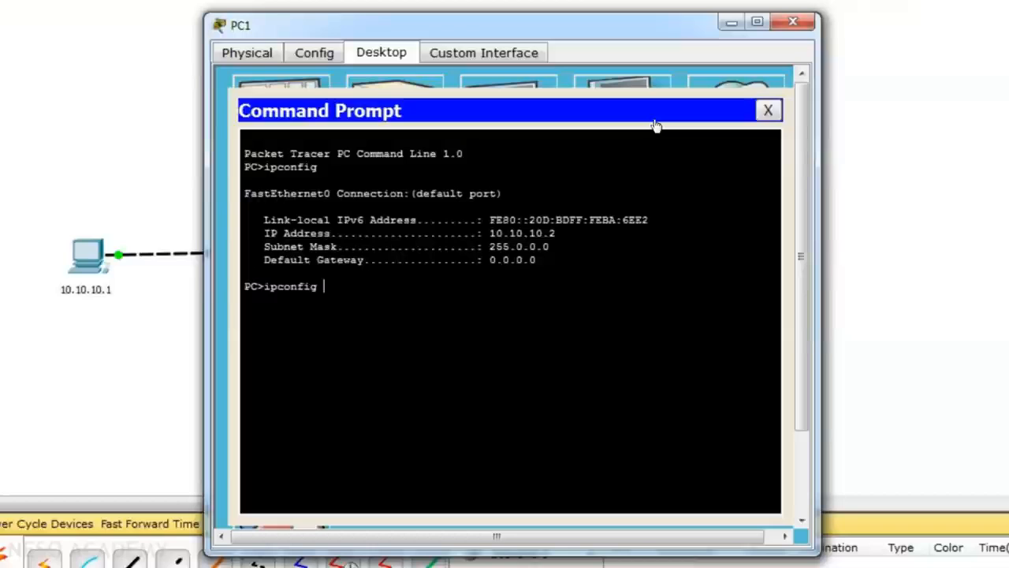
{"action": "type", "text": " /all"}
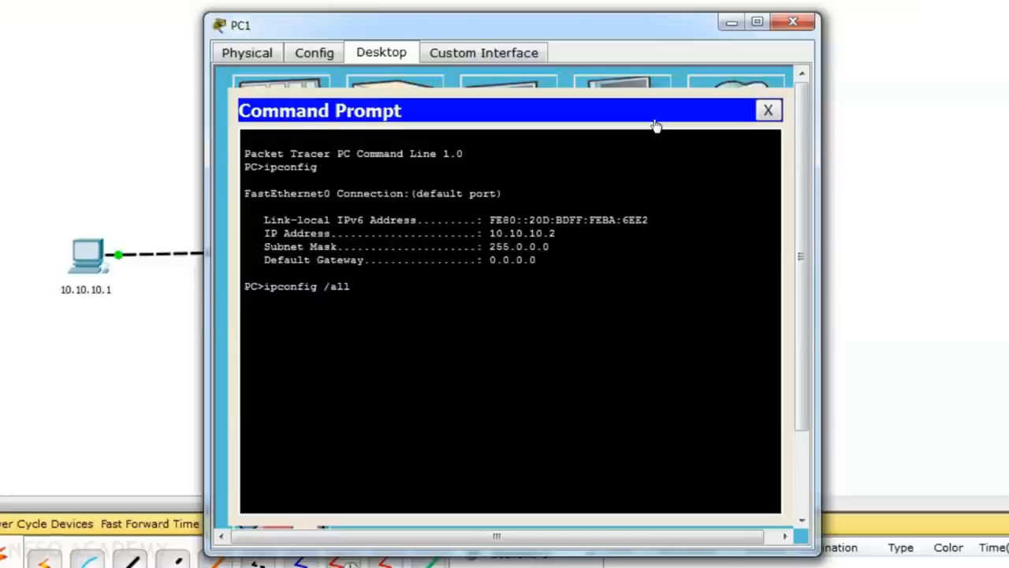
{"action": "key", "text": "Return"}
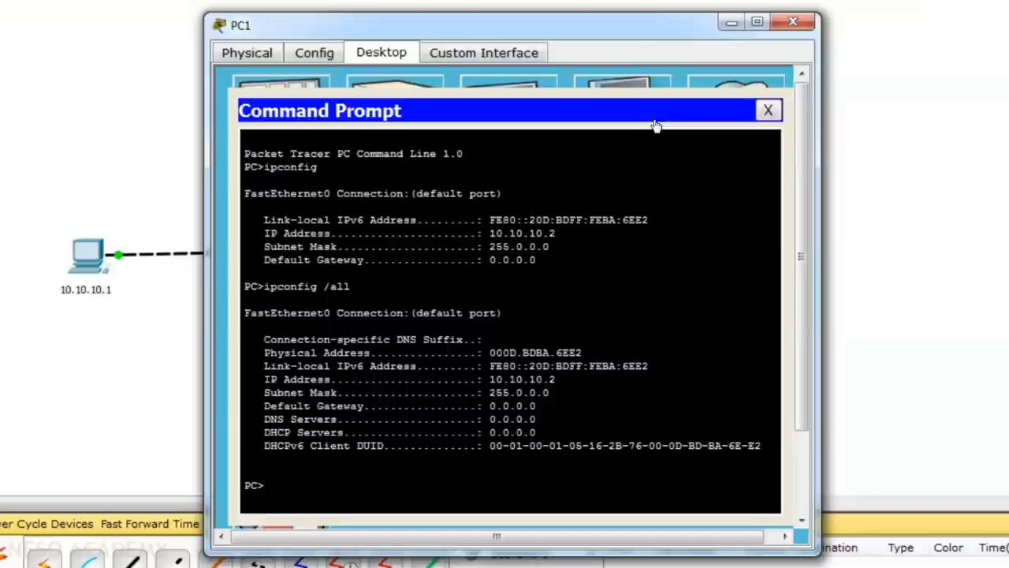
{"action": "left_click_drag", "start_coordinate": [257, 355], "coordinate": [594, 351]}
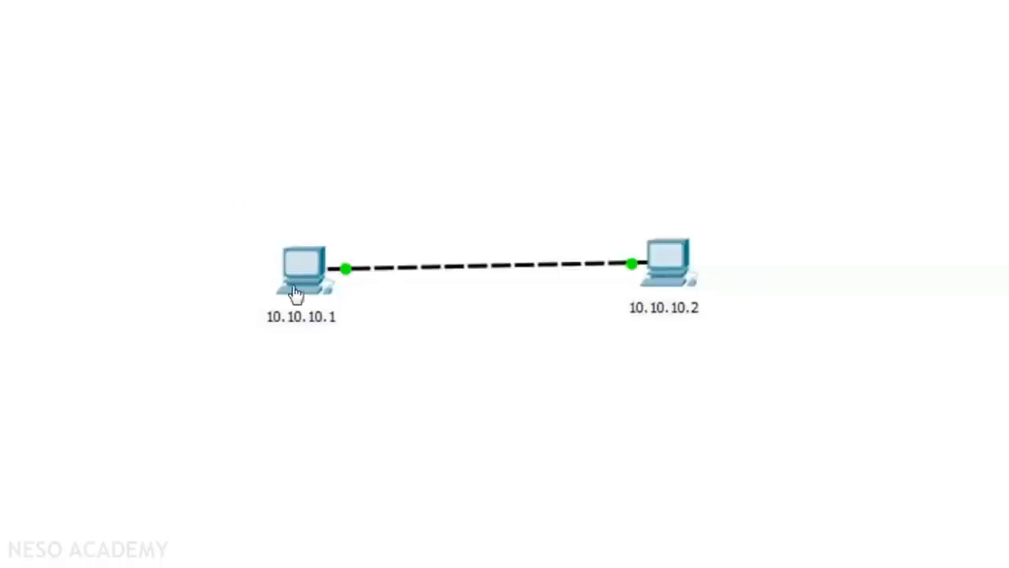
Ping PC1 at 10.10.10.2 from PC0's command prompt to test the connection
{"action": "mouse_move", "coordinate": [304, 272]}
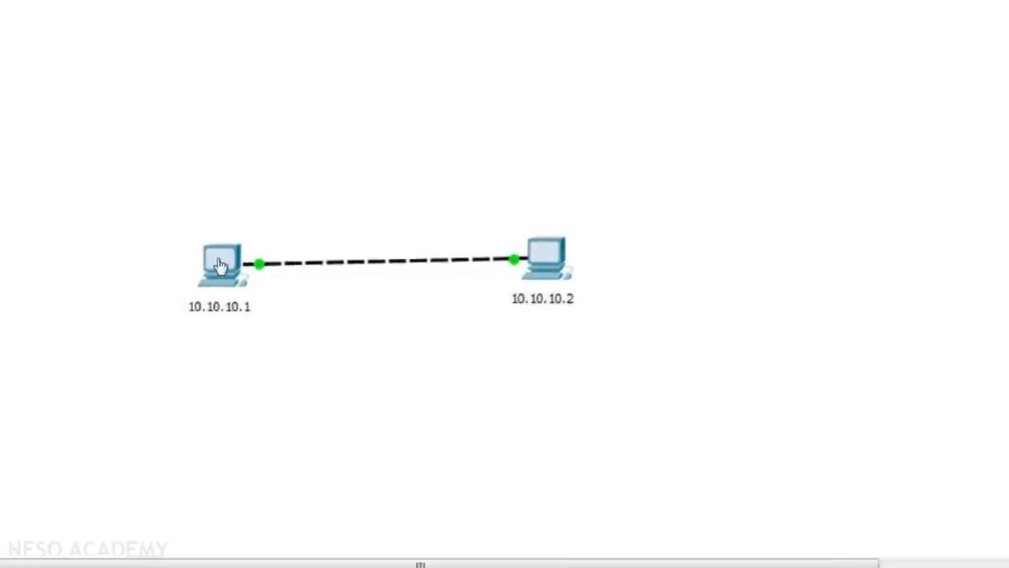
{"action": "left_click", "coordinate": [220, 265]}
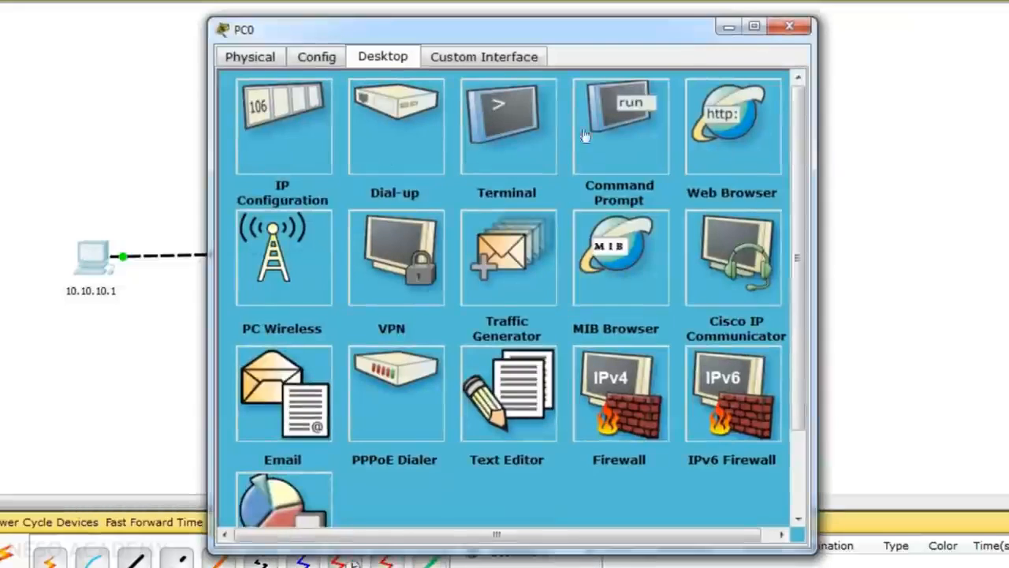
{"action": "left_click", "coordinate": [629, 134]}
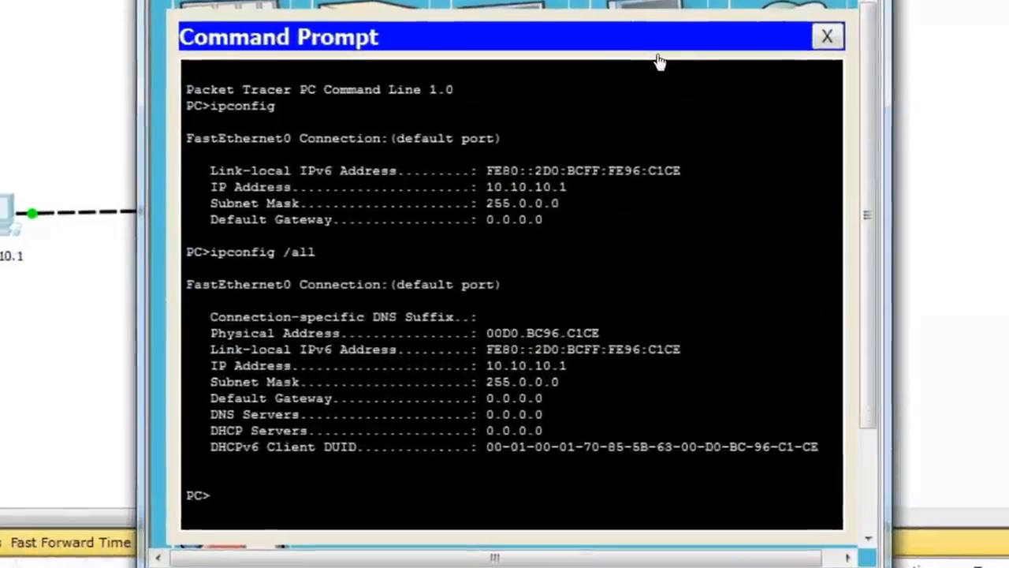
{"action": "type", "text": "ping"}
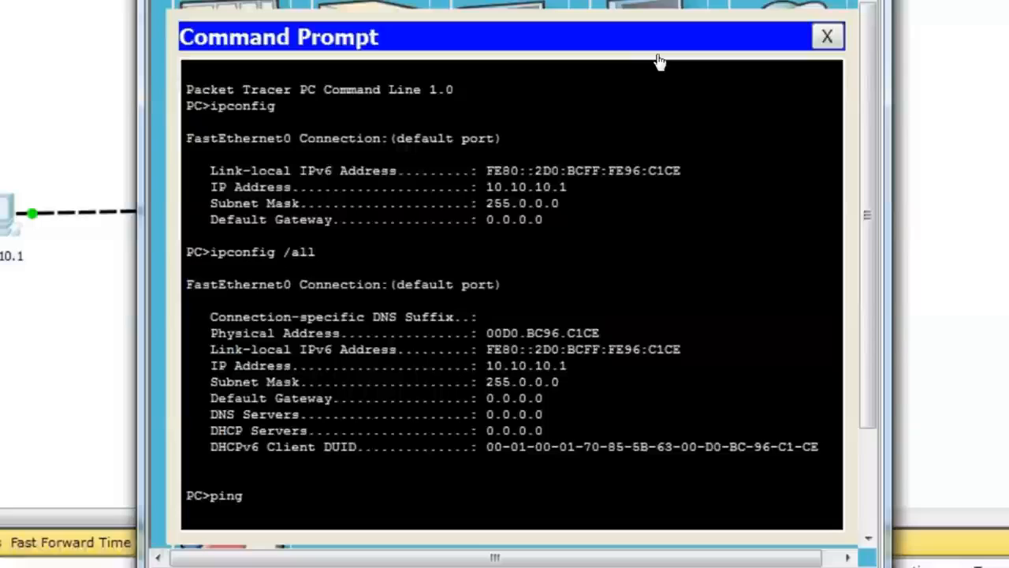
{"action": "type", "text": " 10.10.10.2"}
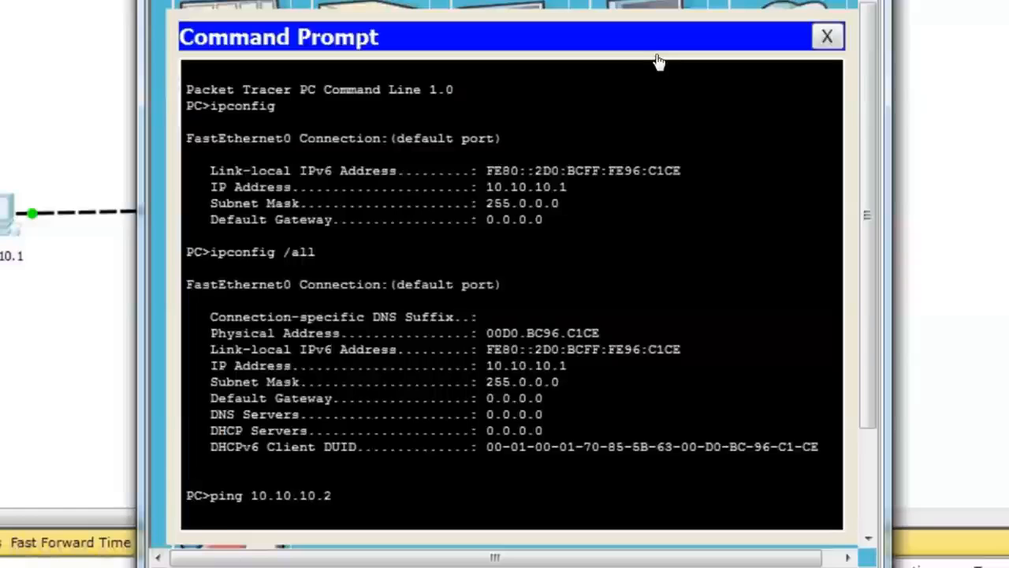
{"action": "key", "text": "Return"}
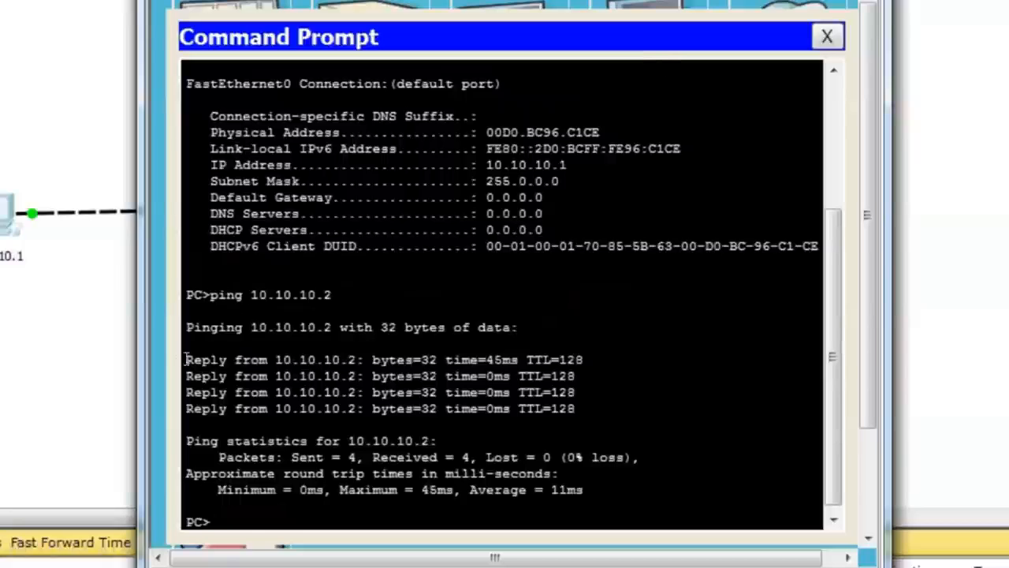
Examine the ping replies and the sent, received and lost packet statistics in PC0's command prompt
{"action": "left_click_drag", "start_coordinate": [186, 359], "coordinate": [558, 424]}
{"action": "left_click", "coordinate": [509, 444]}
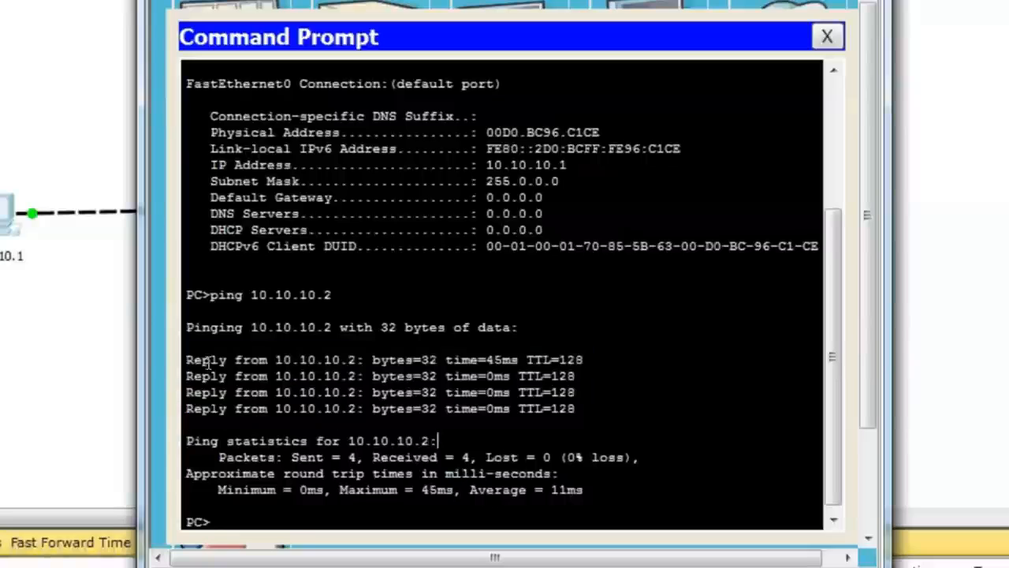
{"action": "left_click_drag", "start_coordinate": [216, 457], "coordinate": [376, 456]}
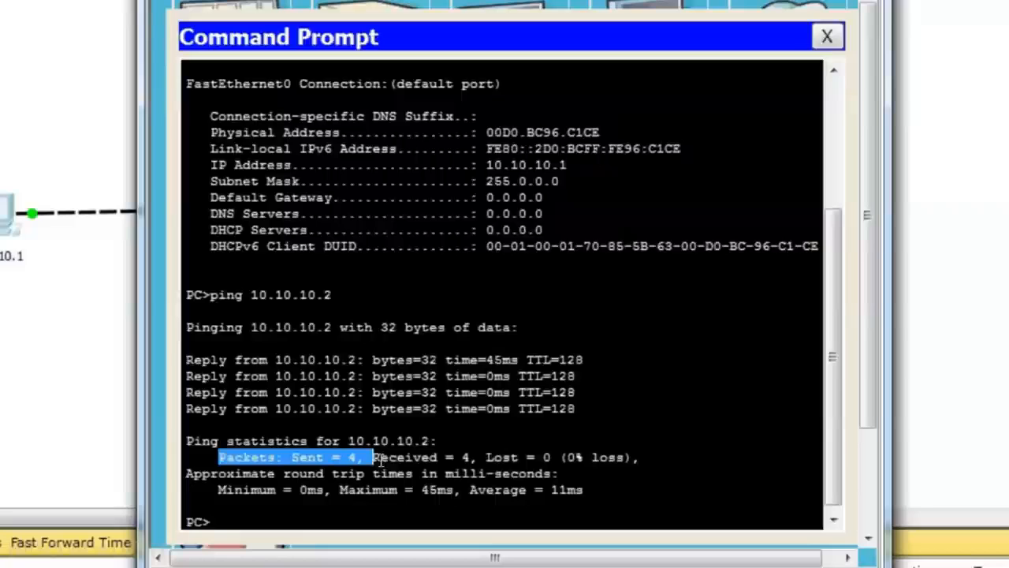
{"action": "left_click_drag", "start_coordinate": [479, 457], "coordinate": [375, 458]}
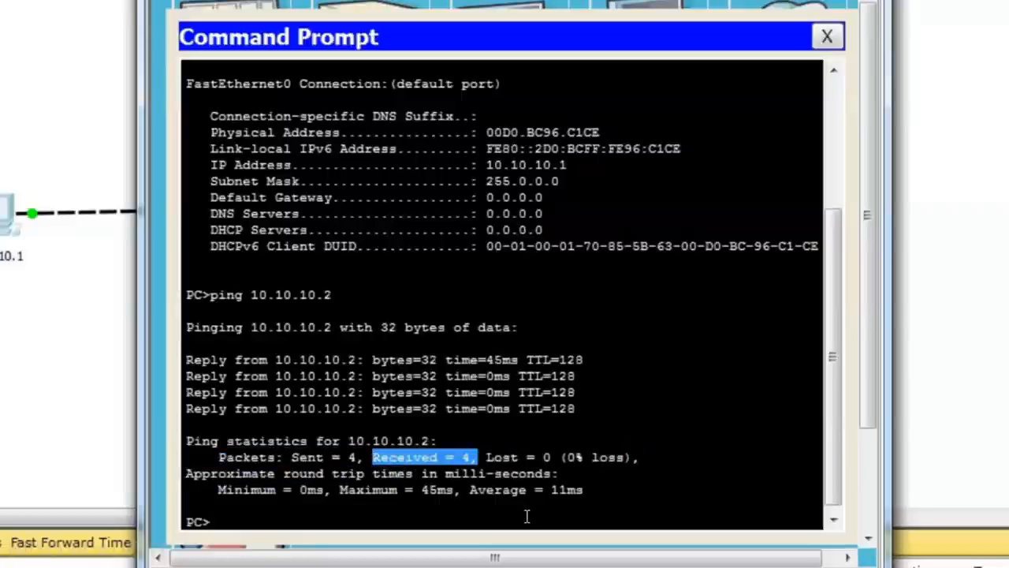
{"action": "left_click", "coordinate": [514, 469]}
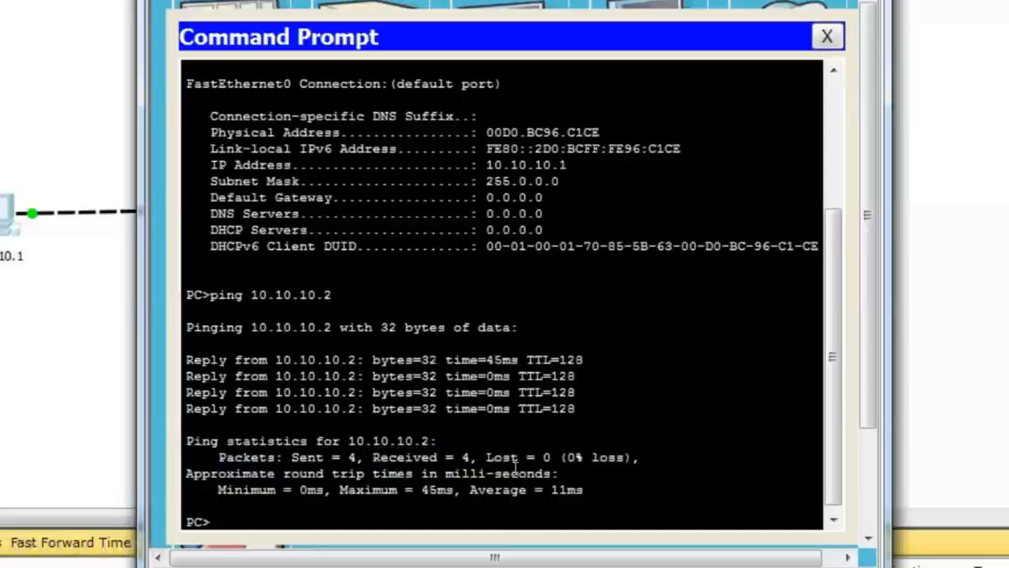
{"action": "left_click_drag", "start_coordinate": [486, 458], "coordinate": [606, 460]}
{"action": "left_click", "coordinate": [649, 465]}
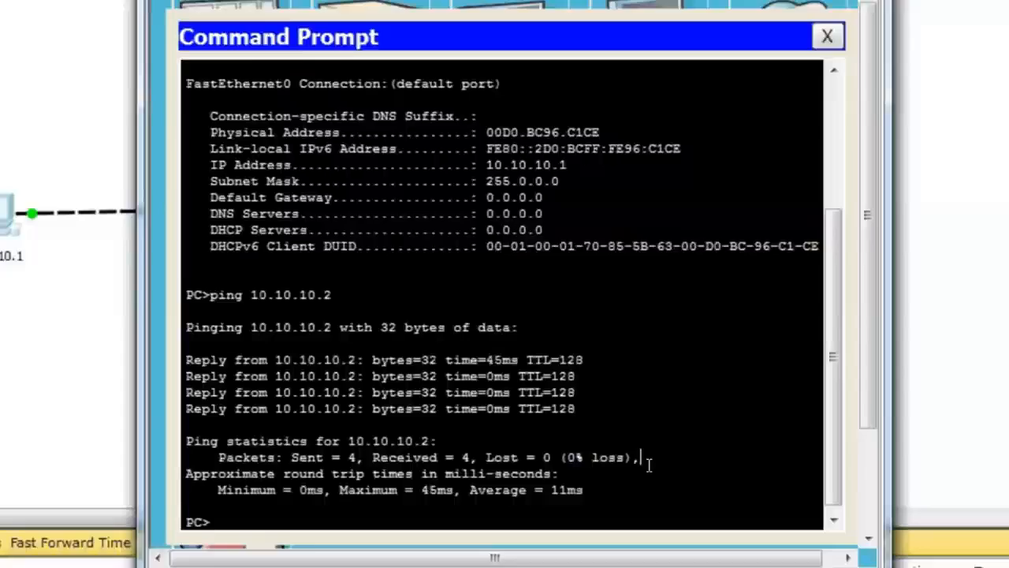